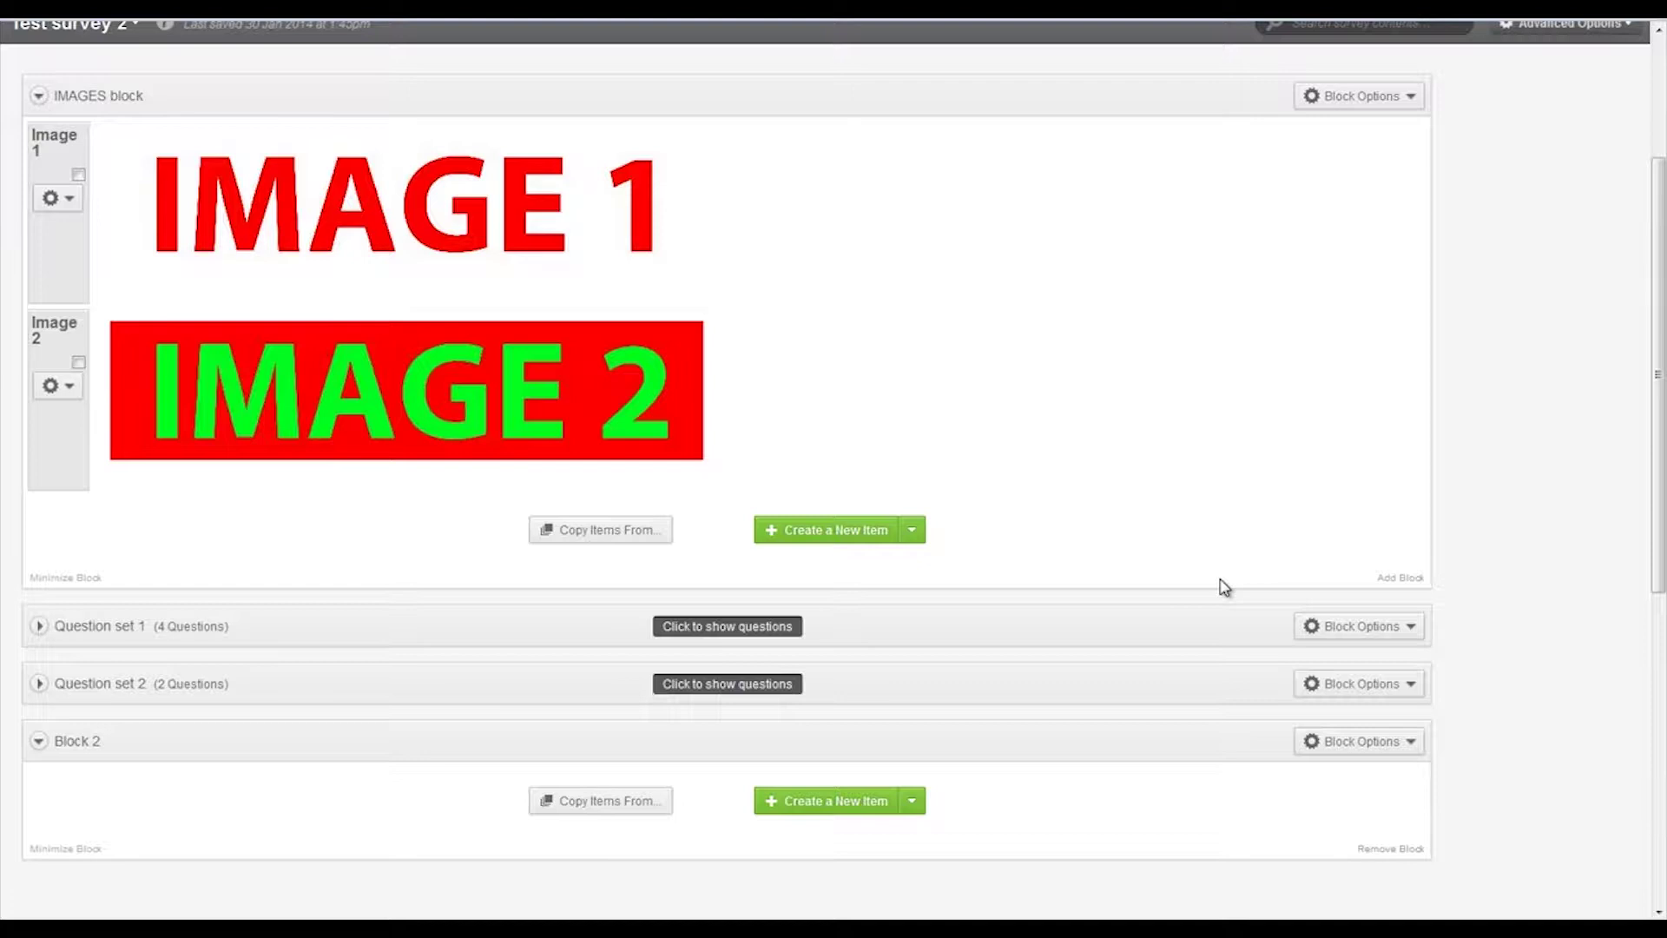
Set the IMAGES block's question randomization to present only 1 of its two images.
{"action": "mouse_move", "coordinate": [773, 220]}
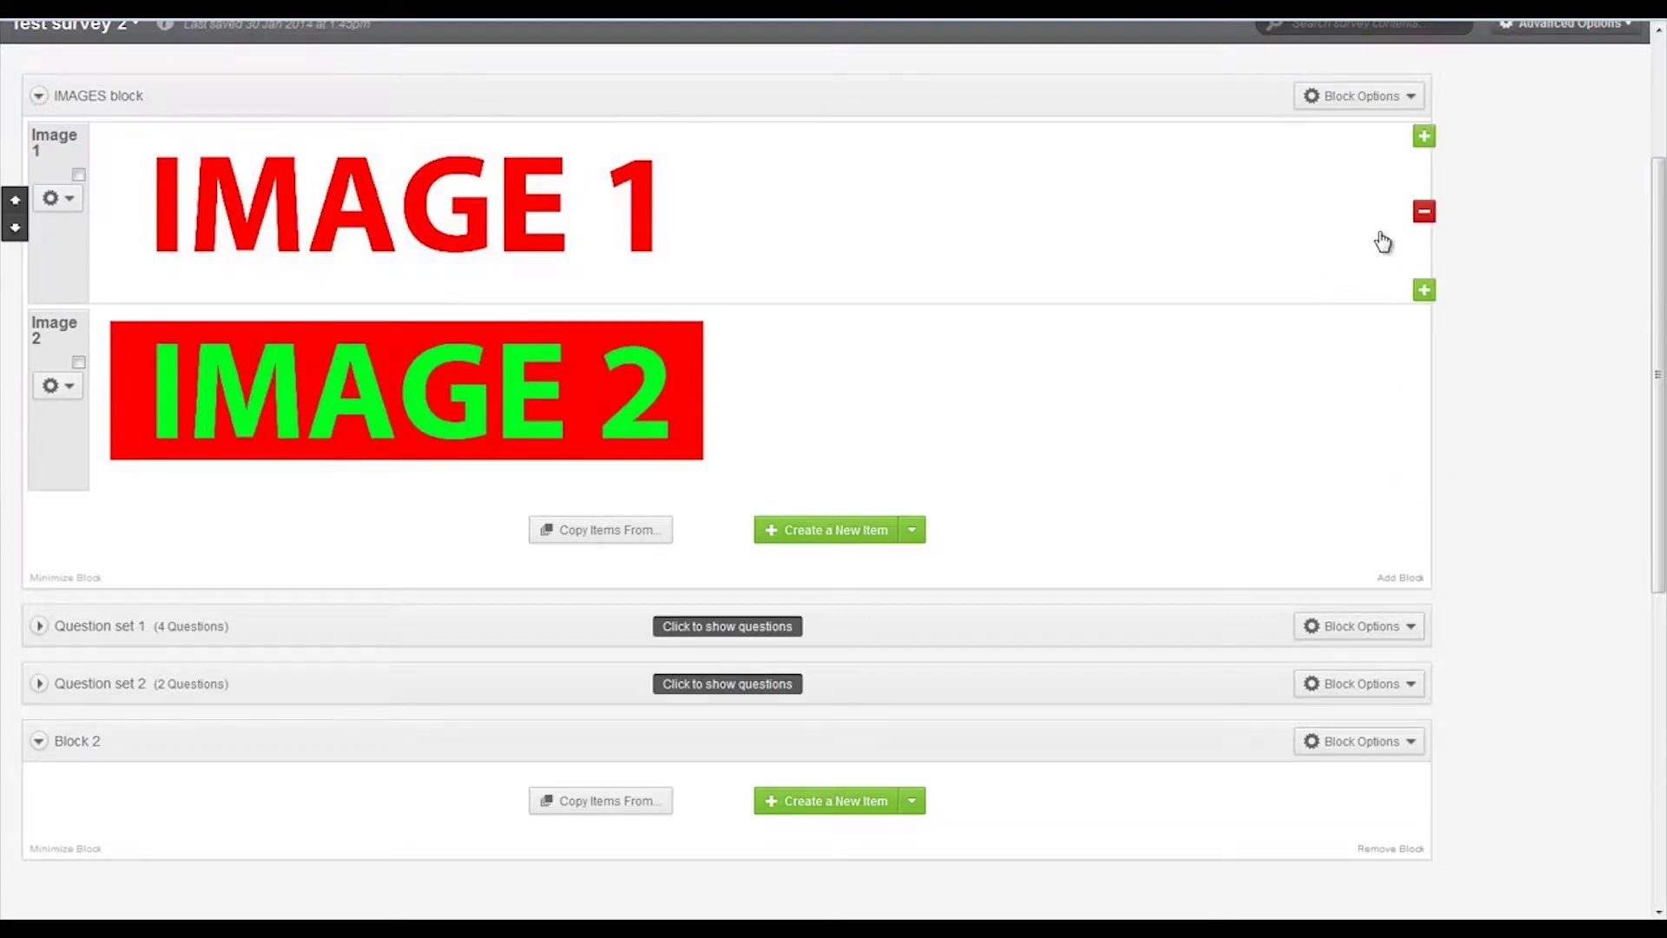
{"action": "left_click", "coordinate": [1408, 99]}
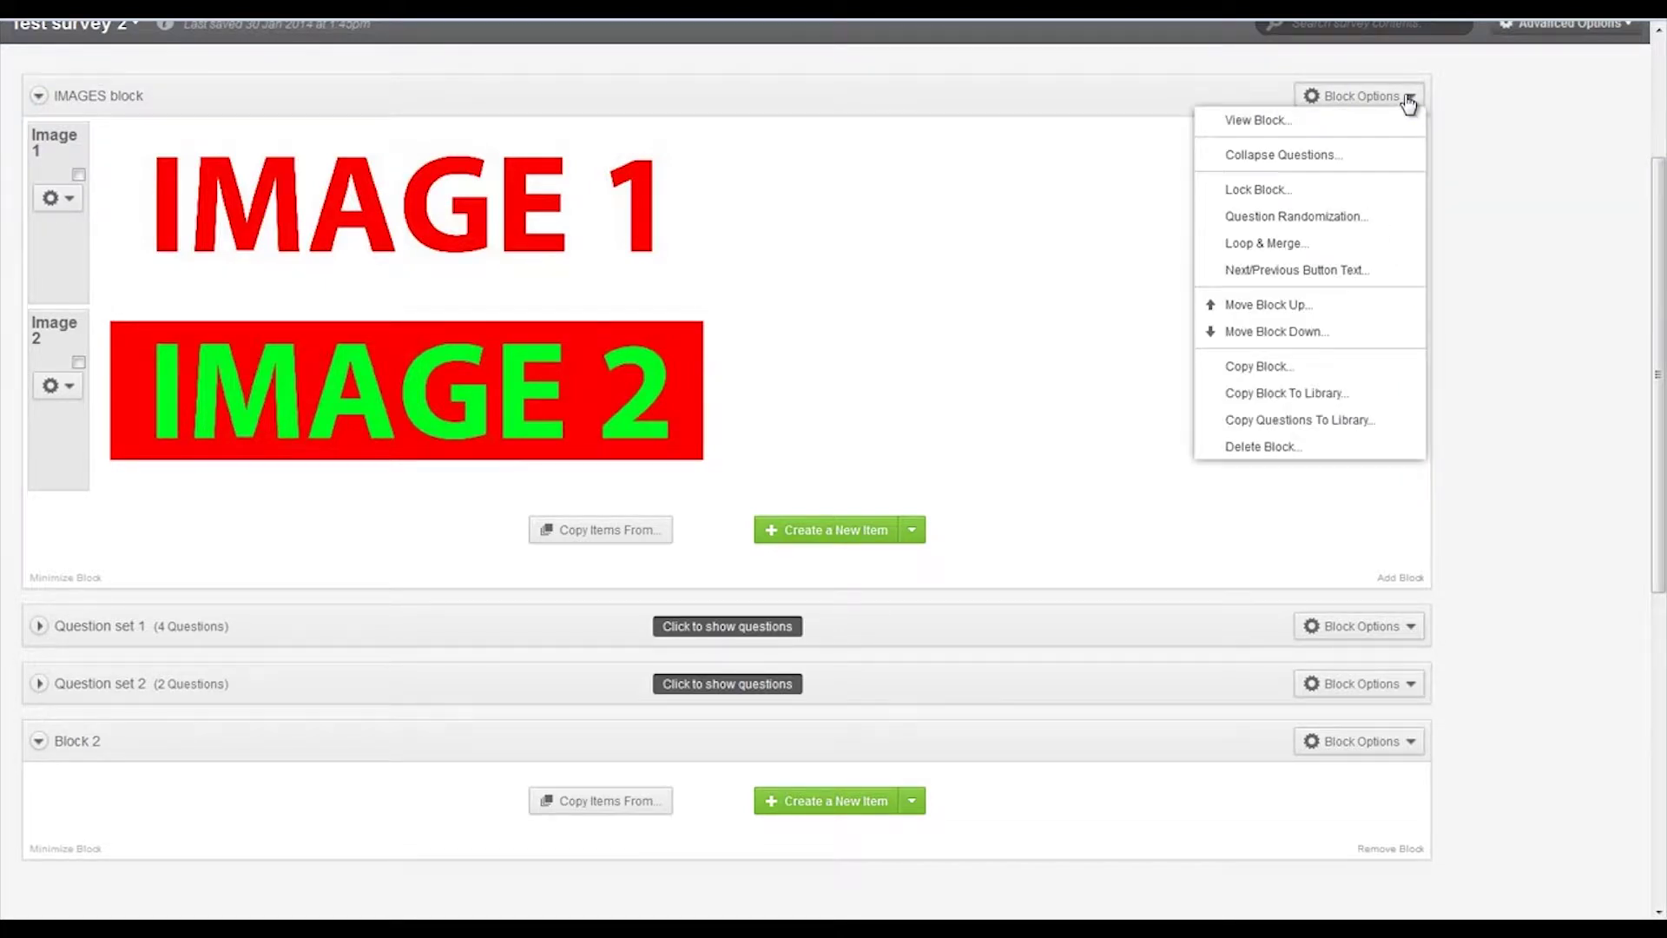
{"action": "left_click", "coordinate": [1270, 219]}
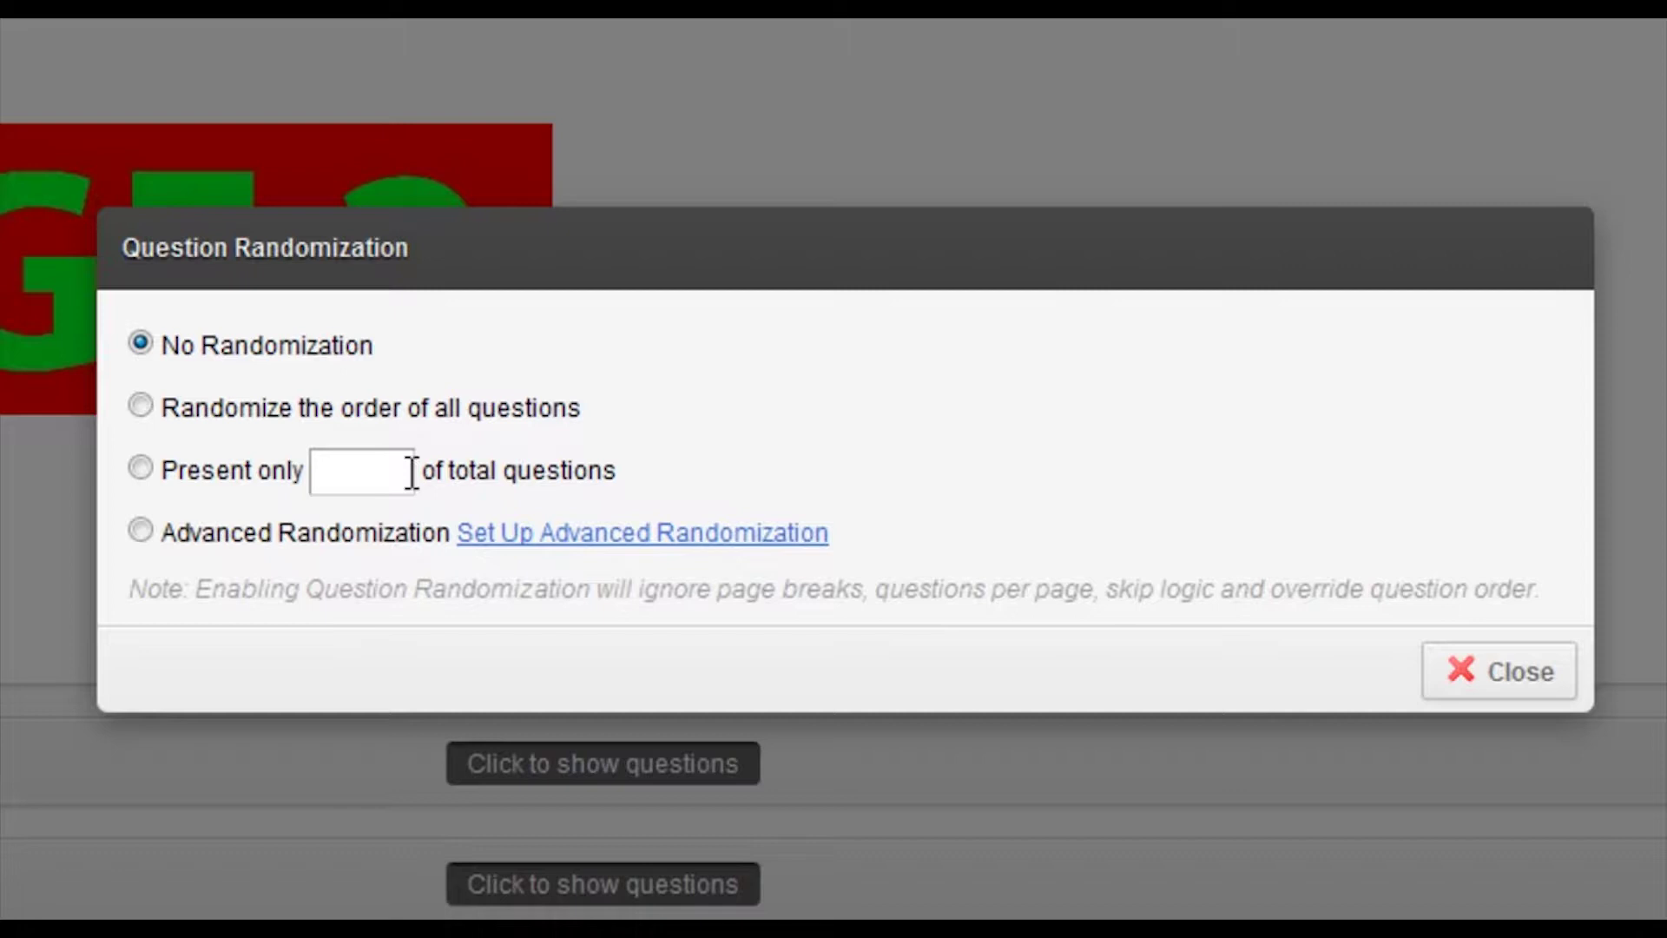
{"action": "left_click", "coordinate": [140, 468]}
{"action": "type", "text": "1"}
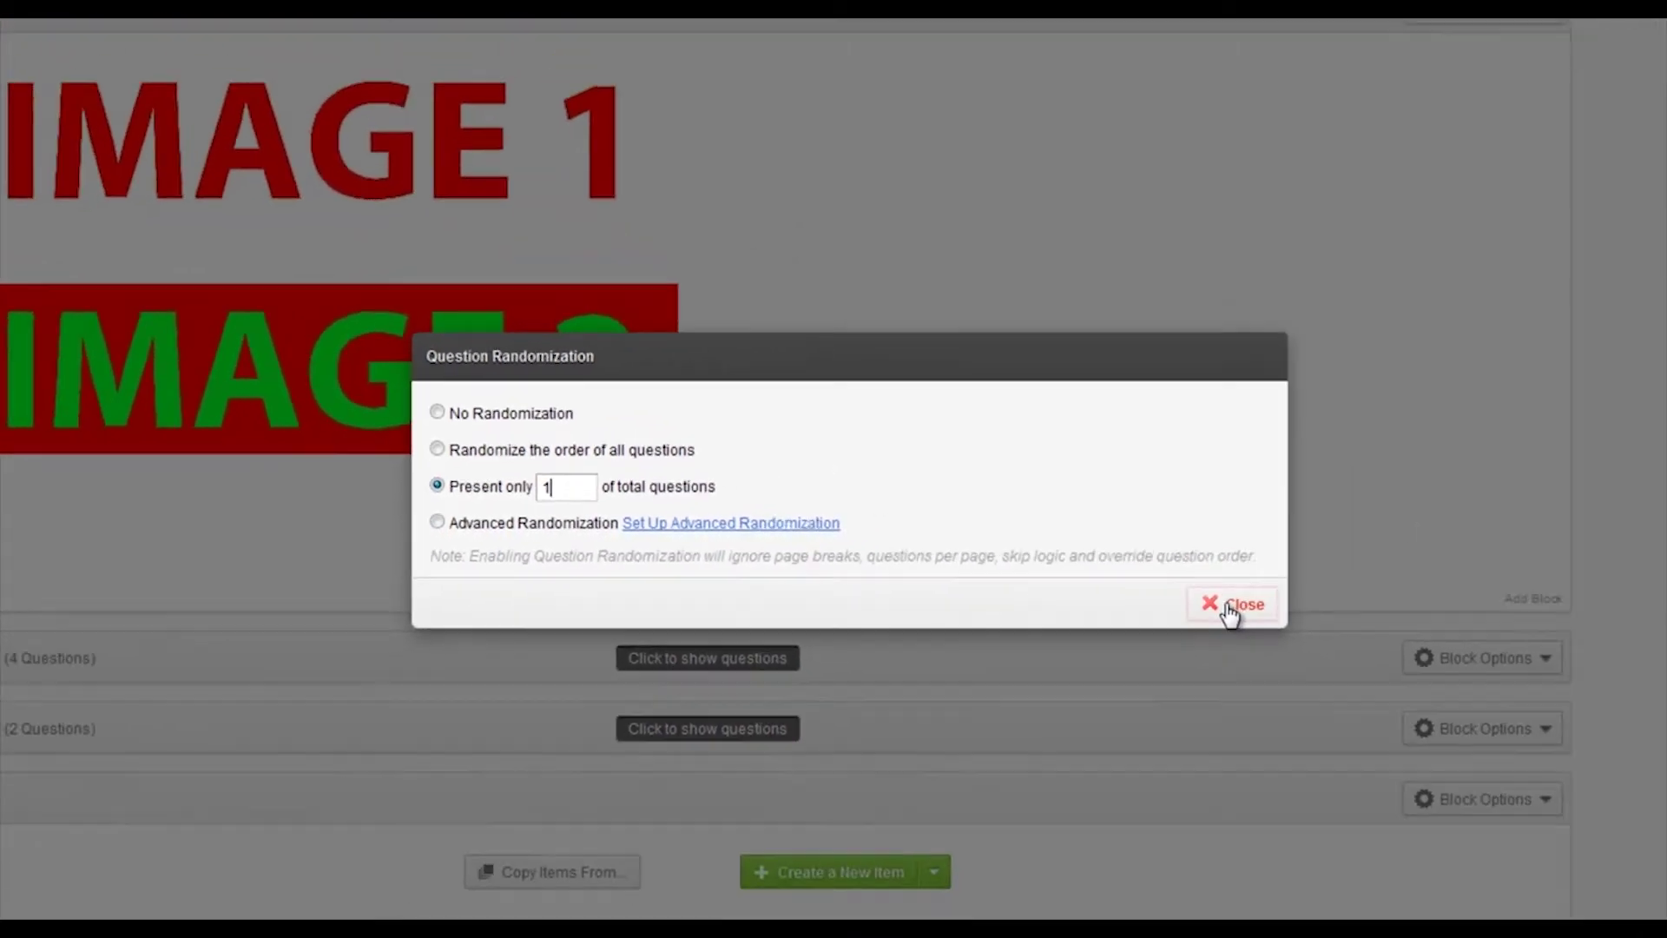
{"action": "left_click", "coordinate": [1511, 671]}
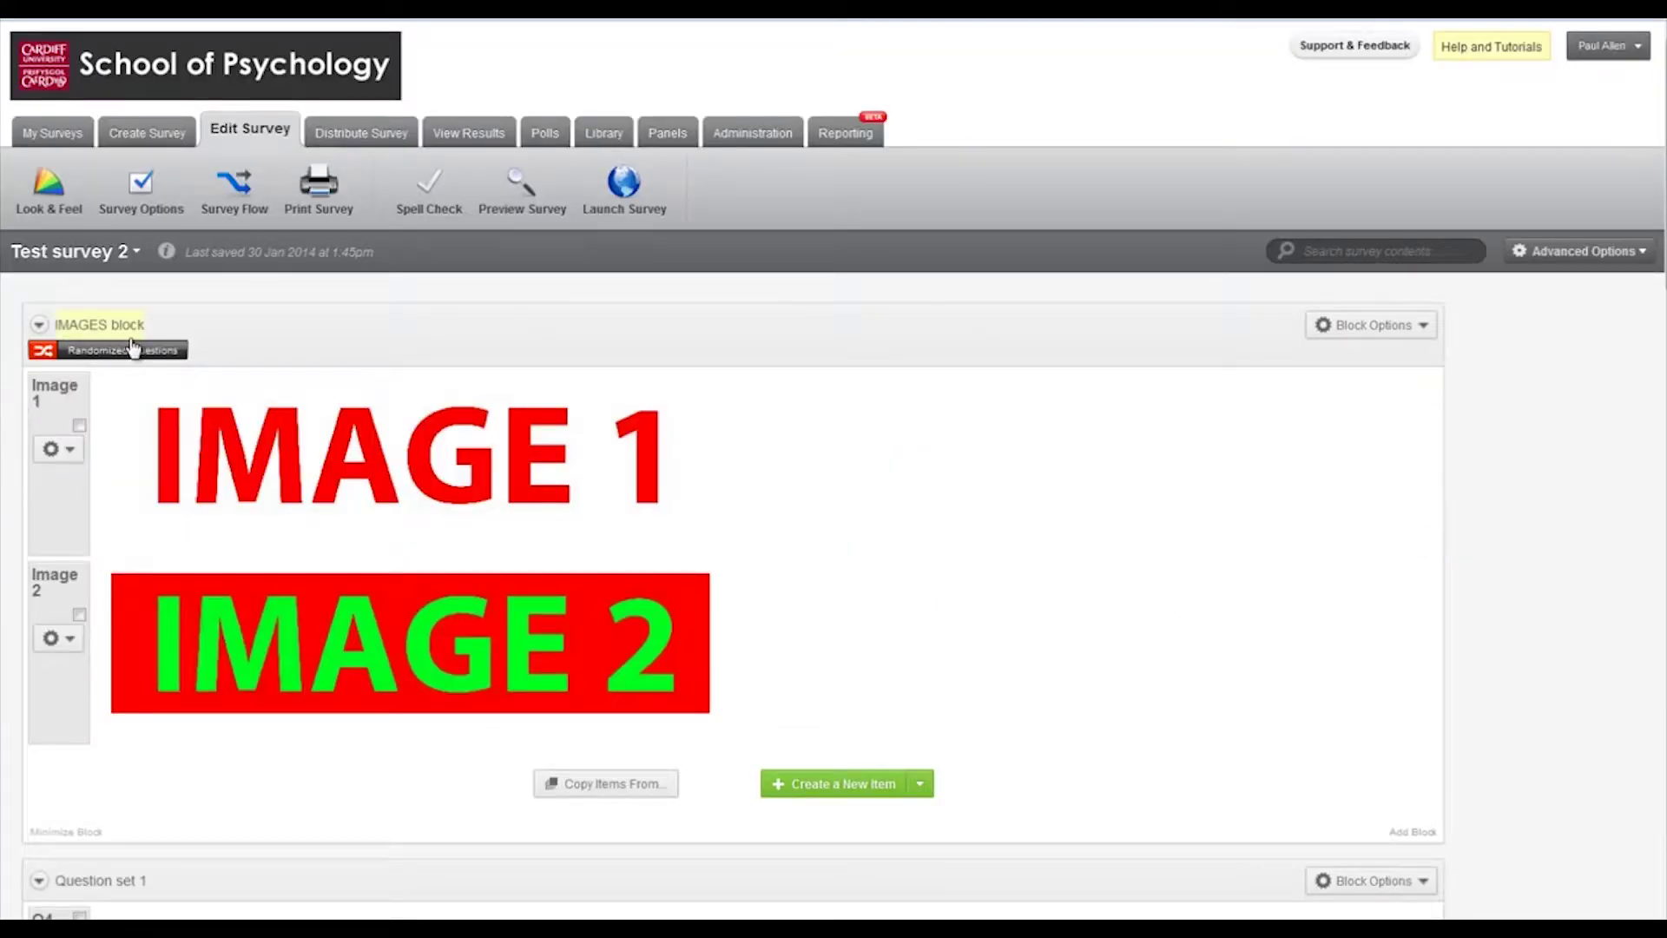
{"action": "scroll", "coordinate": [118, 335], "scroll_direction": "down", "scroll_amount": 1}
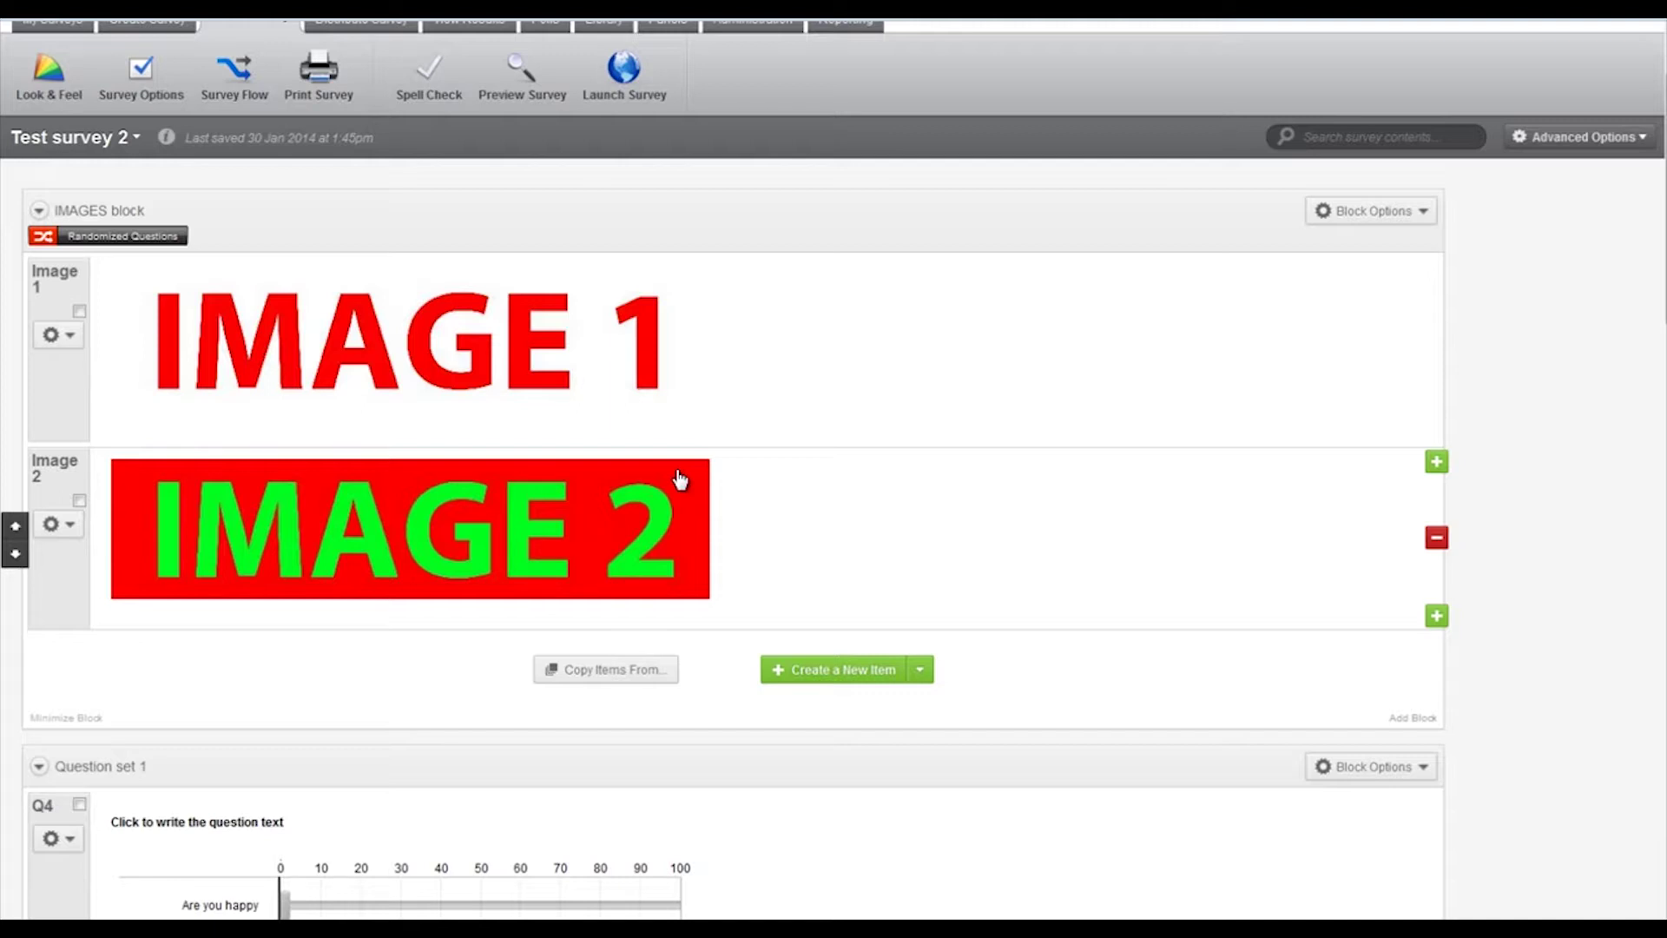
In Survey Flow, insert a Branch element below the IMAGES block and start adding its condition.
{"action": "left_click", "coordinate": [241, 95]}
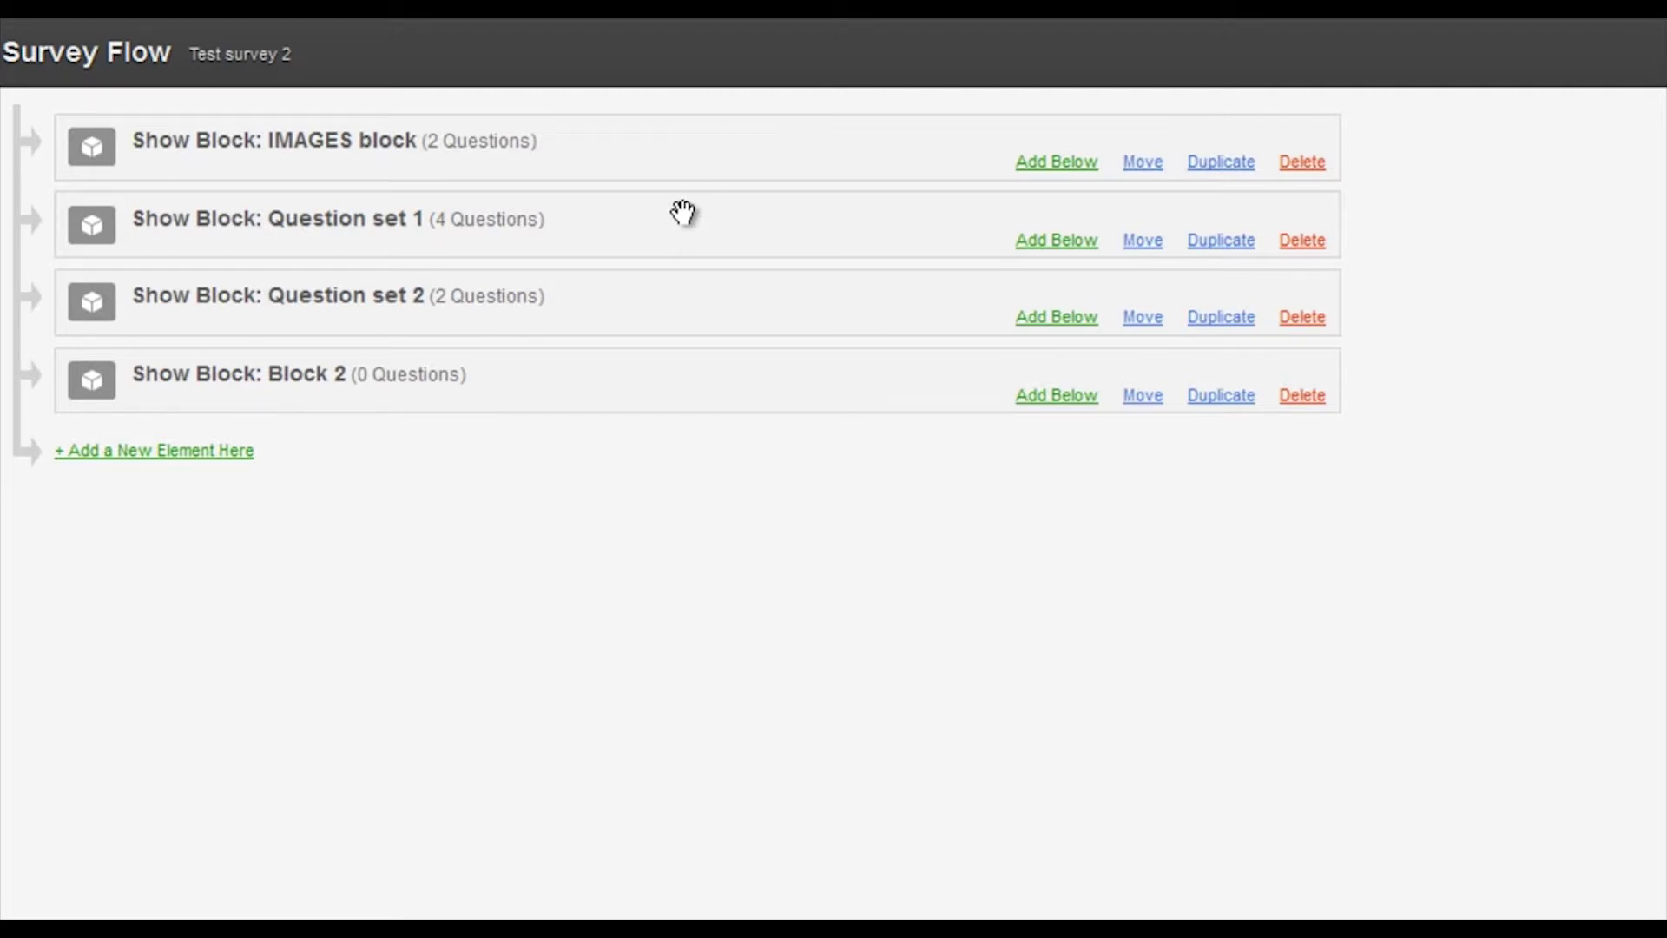
{"action": "left_click", "coordinate": [1051, 165]}
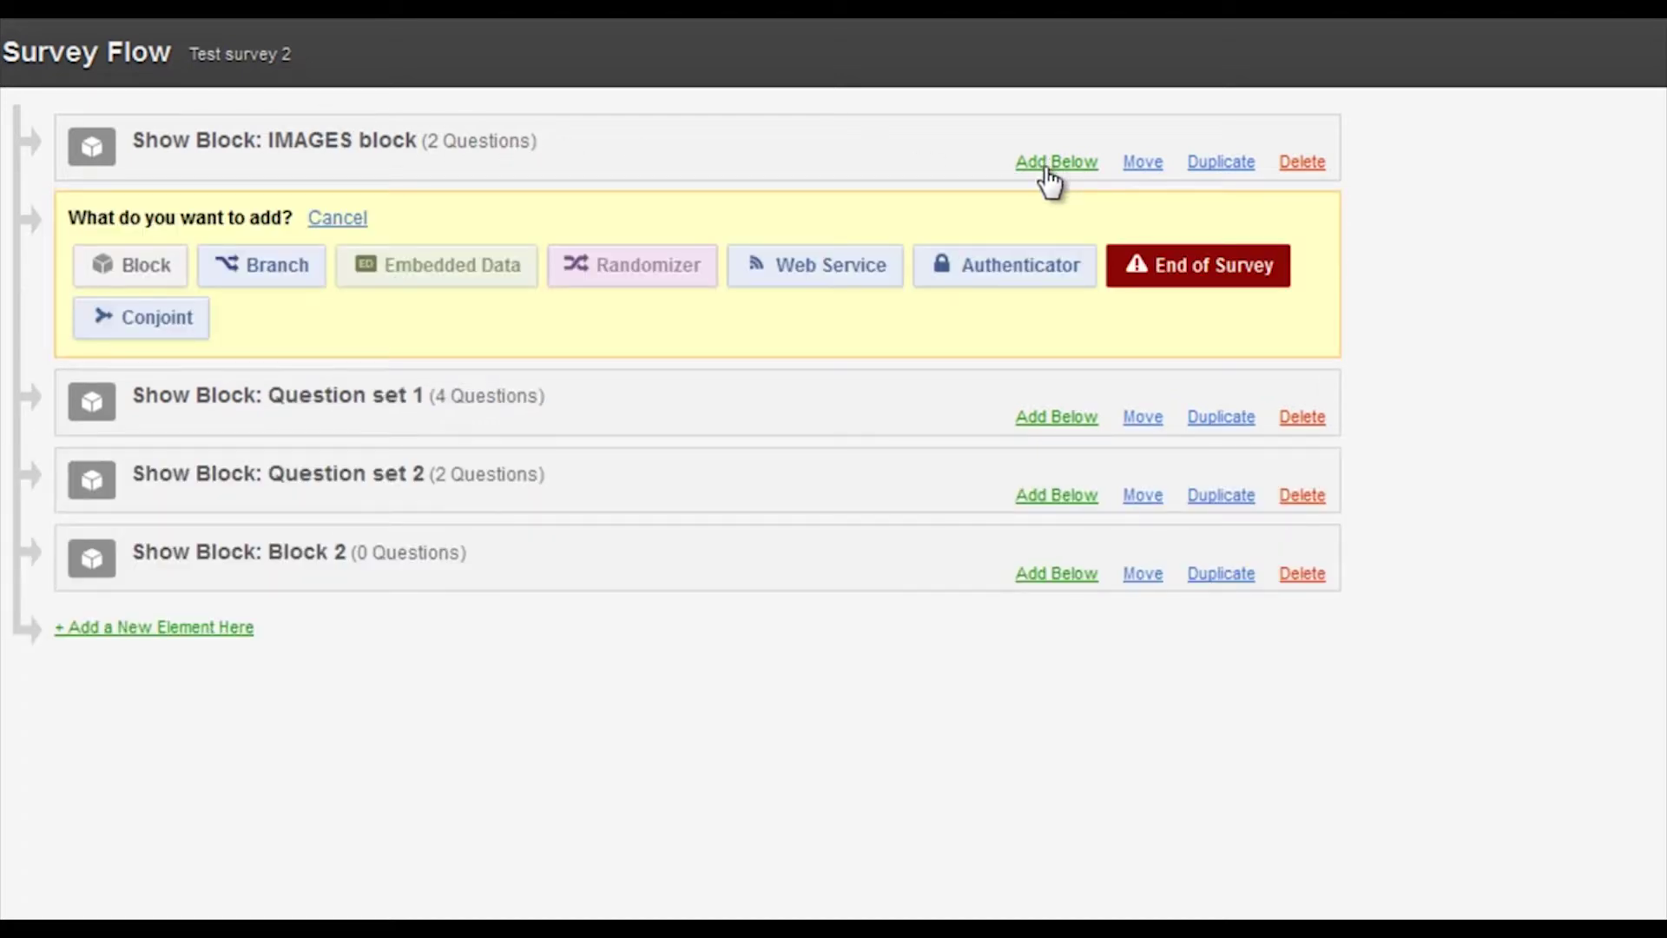
{"action": "left_click", "coordinate": [251, 274]}
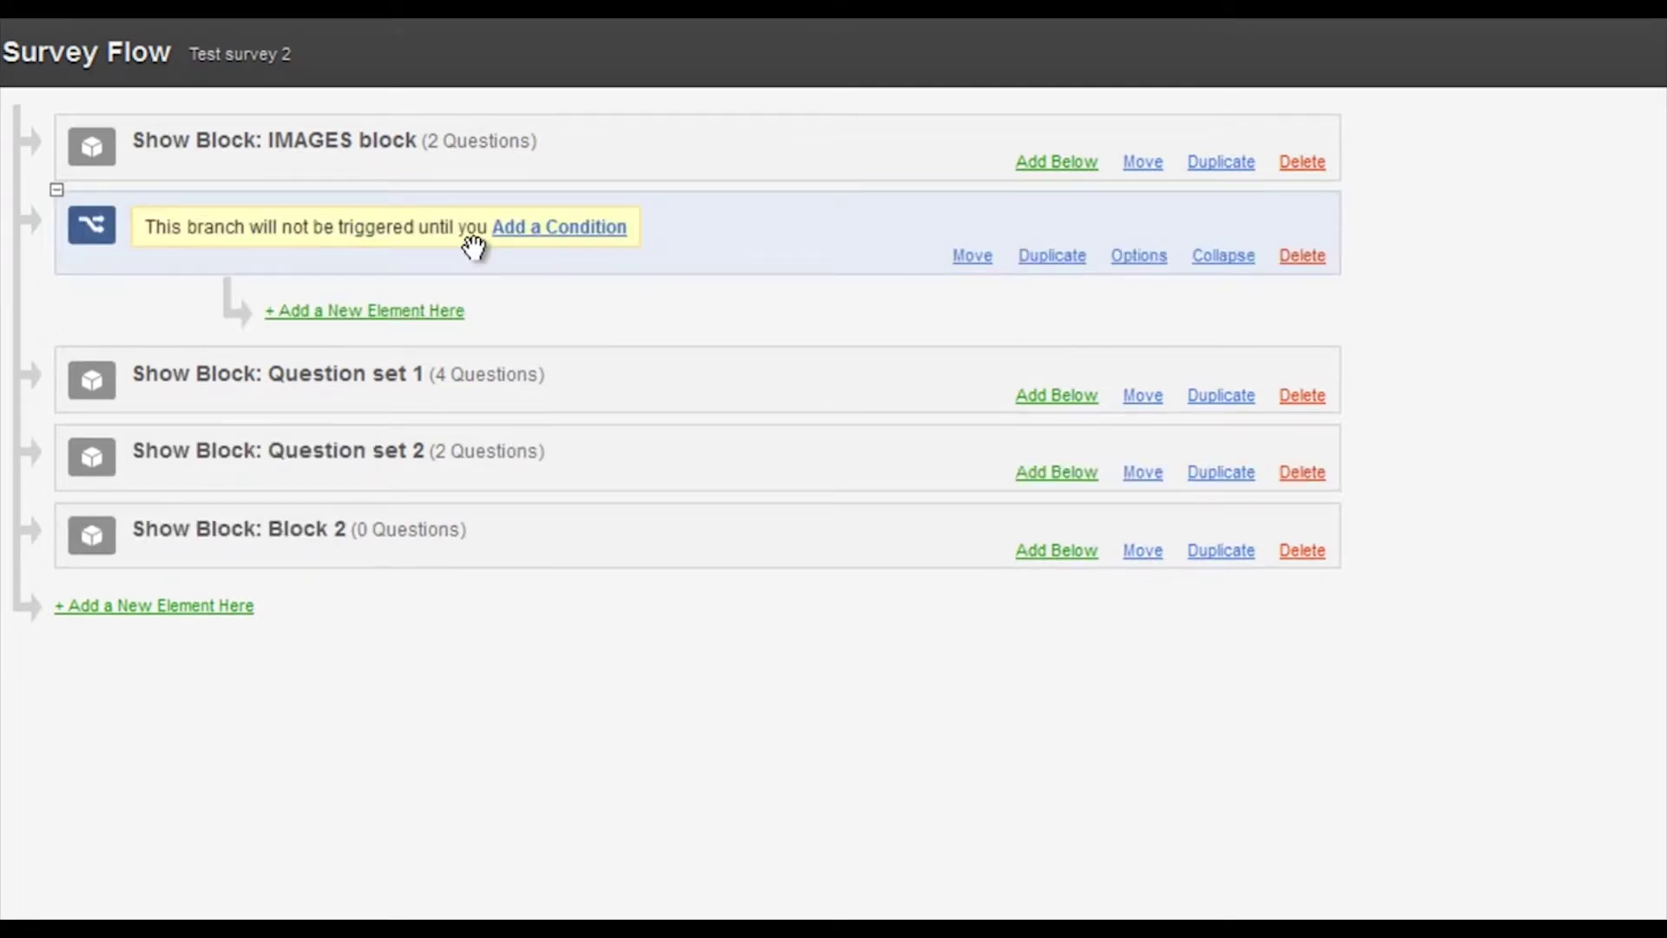
{"action": "left_click", "coordinate": [543, 228]}
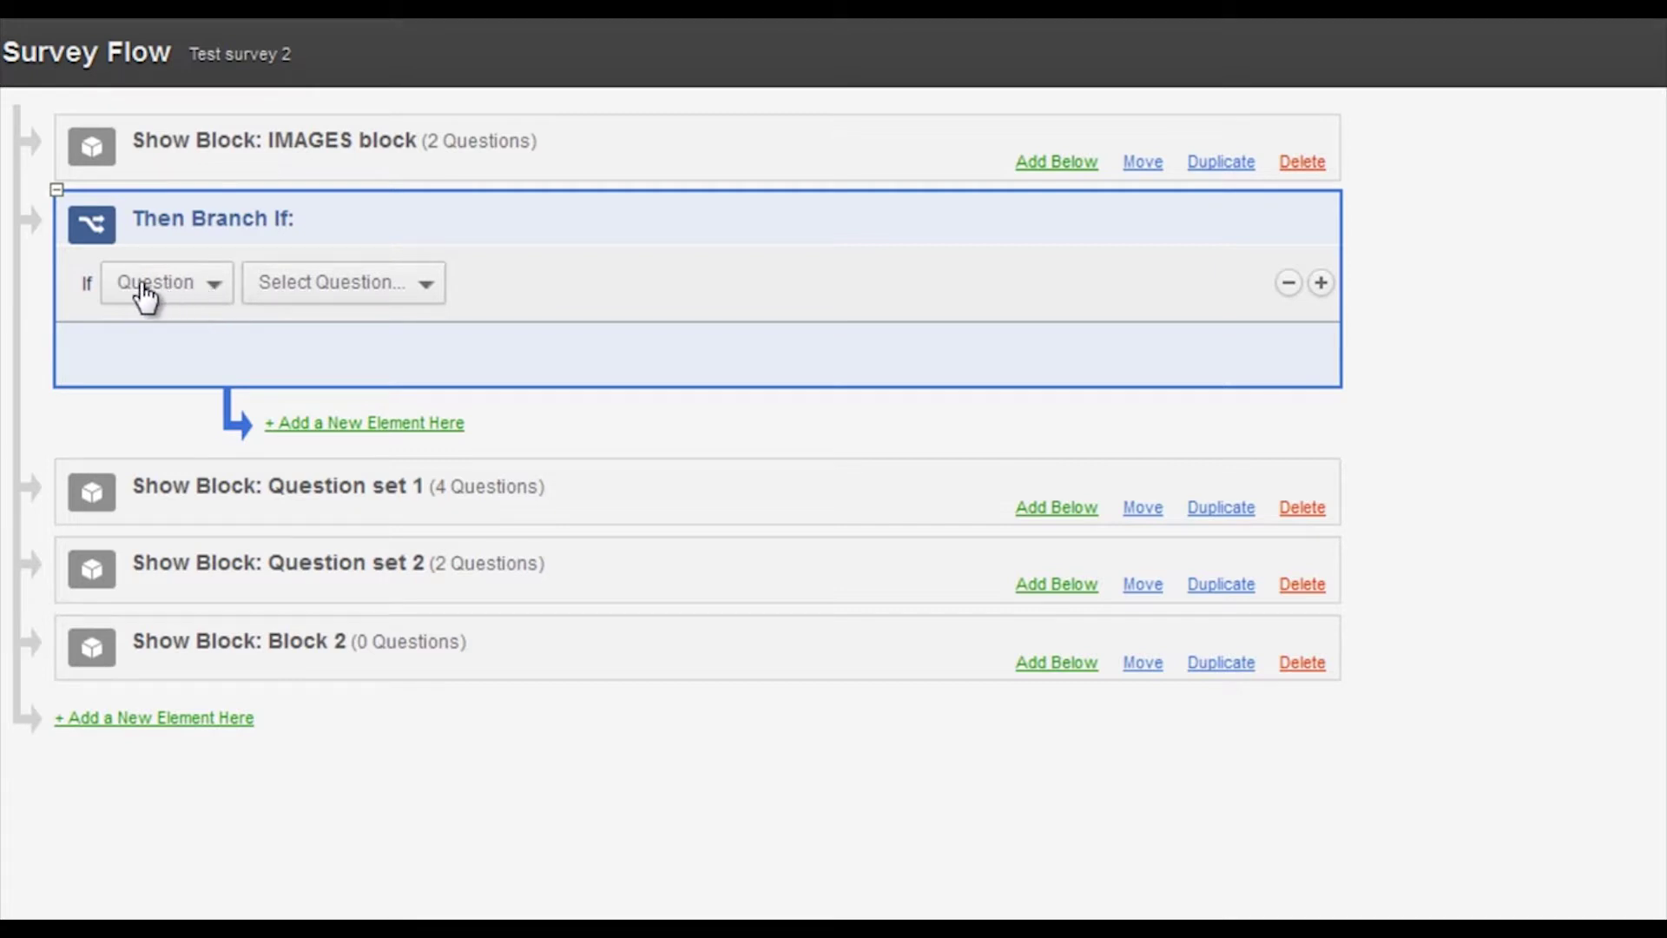
Set the branch condition to the Image 1 question's Image 1 choice being displayed.
{"action": "left_click", "coordinate": [383, 299]}
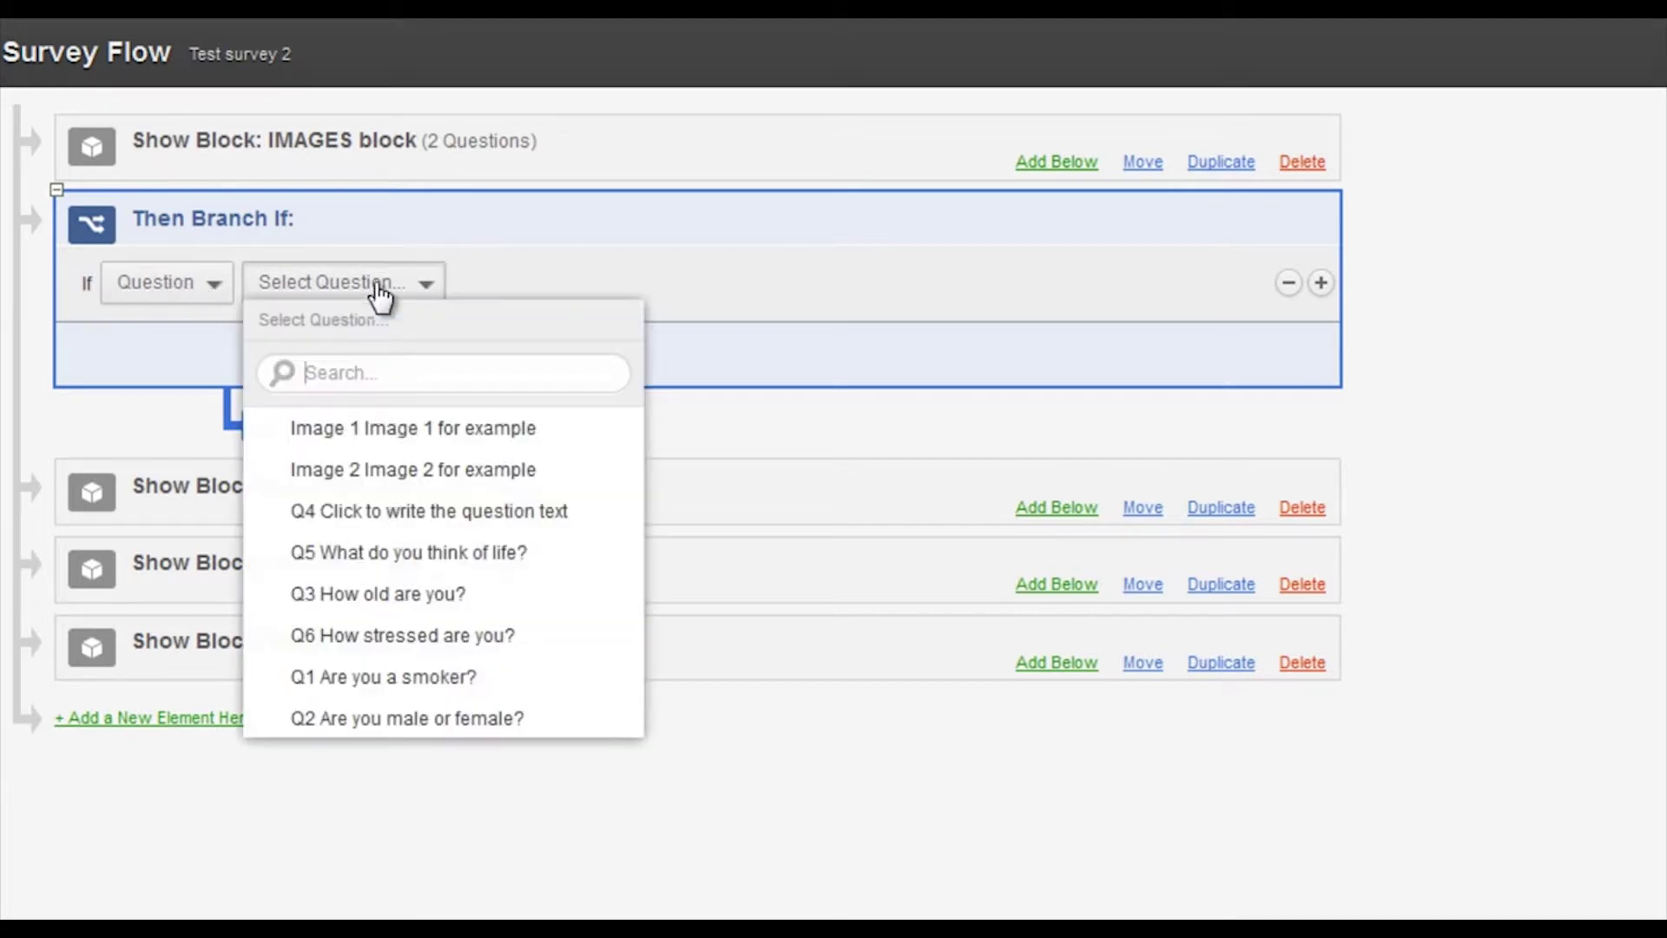
{"action": "left_click", "coordinate": [479, 434]}
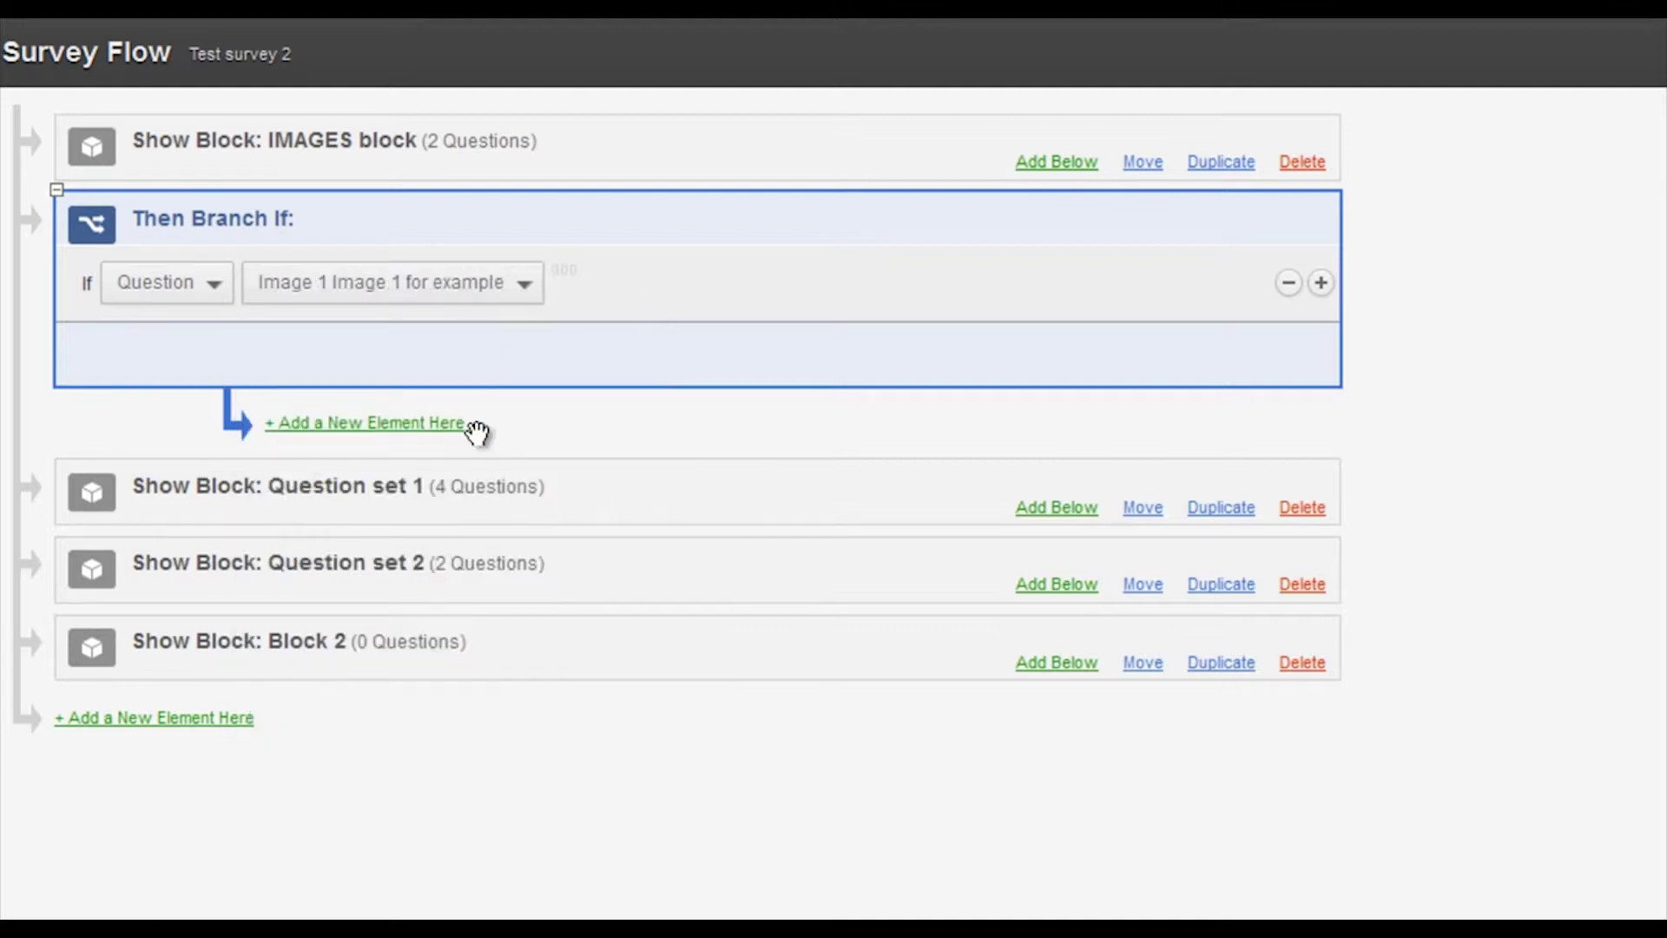
{"action": "left_click", "coordinate": [651, 312]}
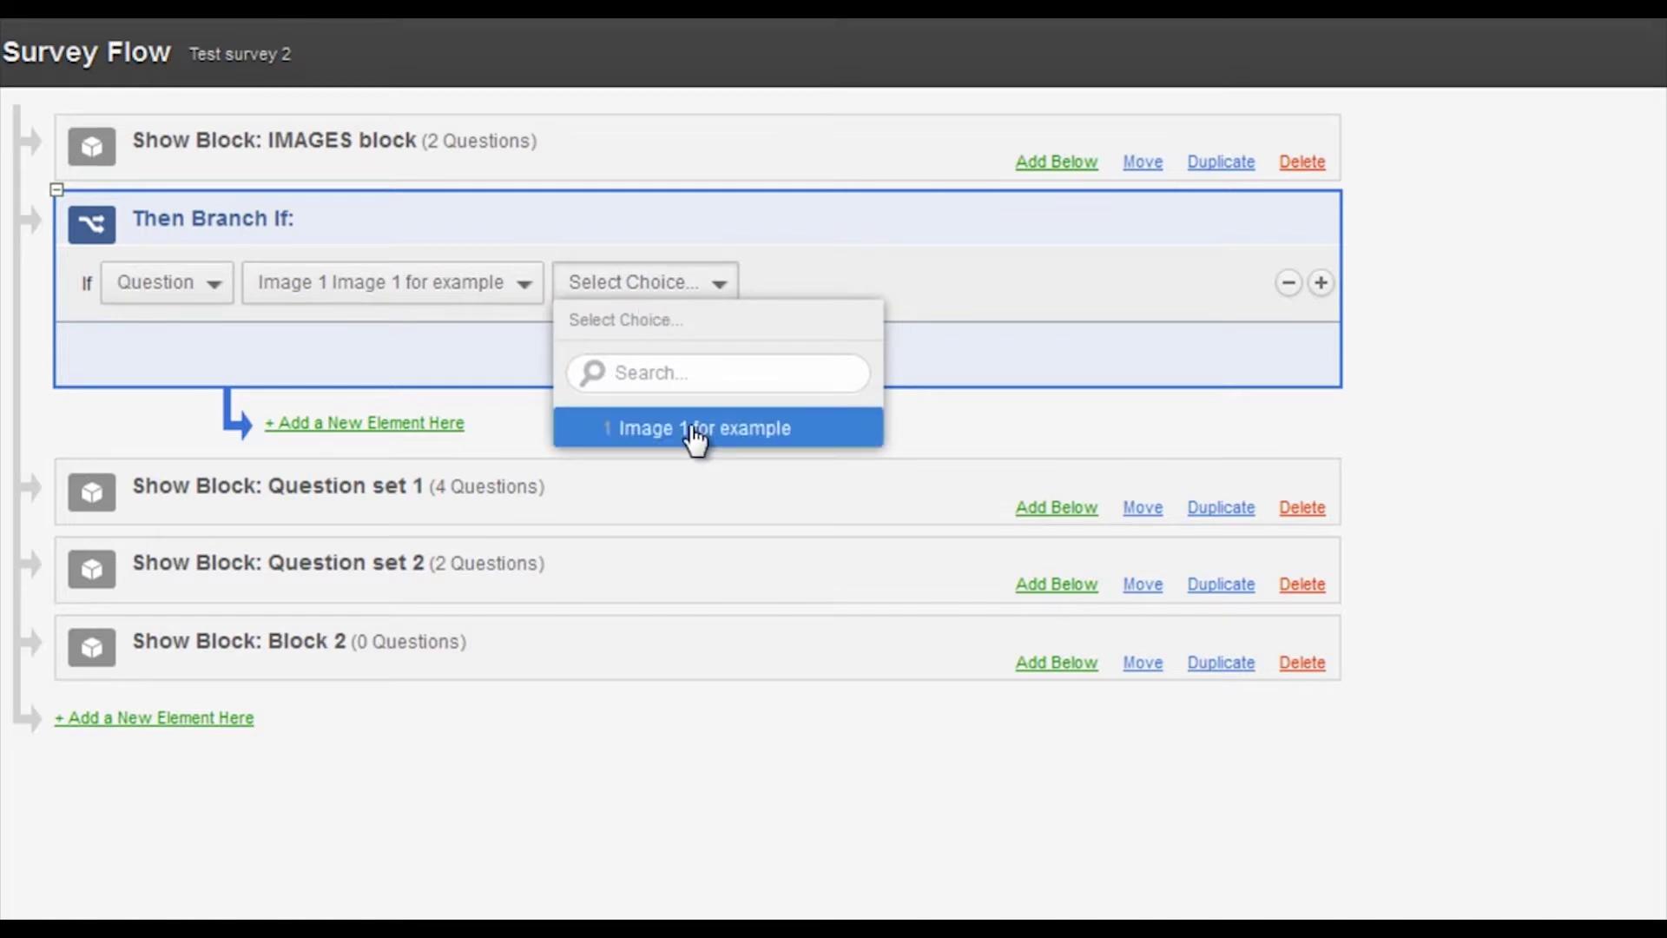
{"action": "left_click", "coordinate": [721, 442]}
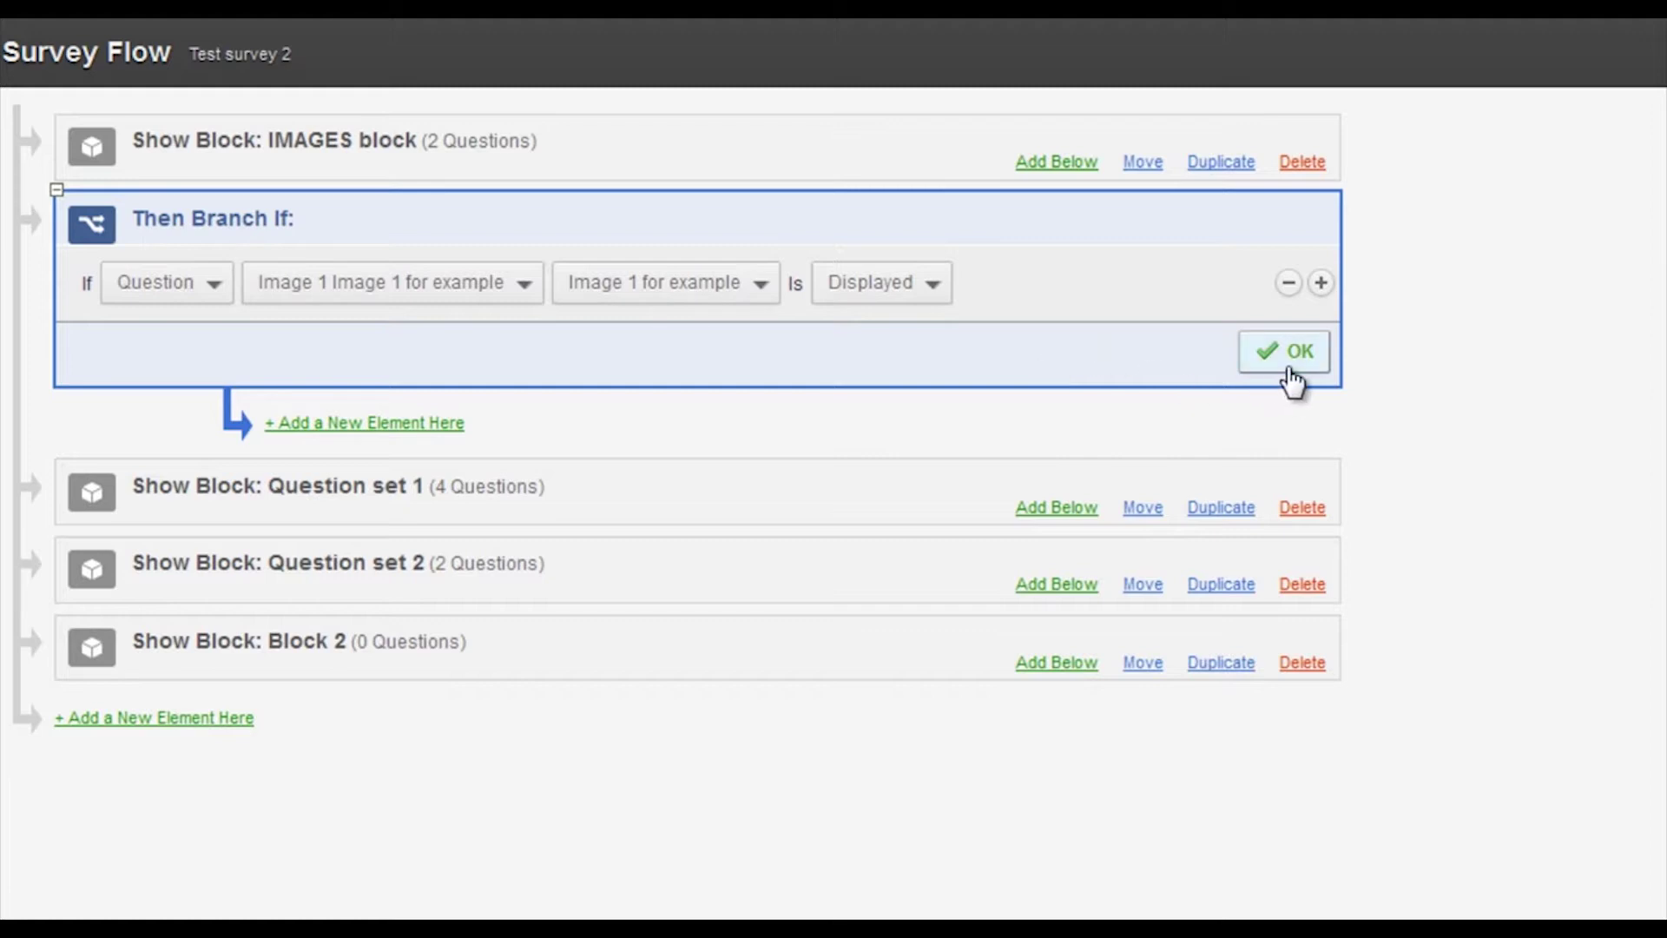
Add a Block element inside the branch that shows Question set 1.
{"action": "left_click", "coordinate": [386, 426]}
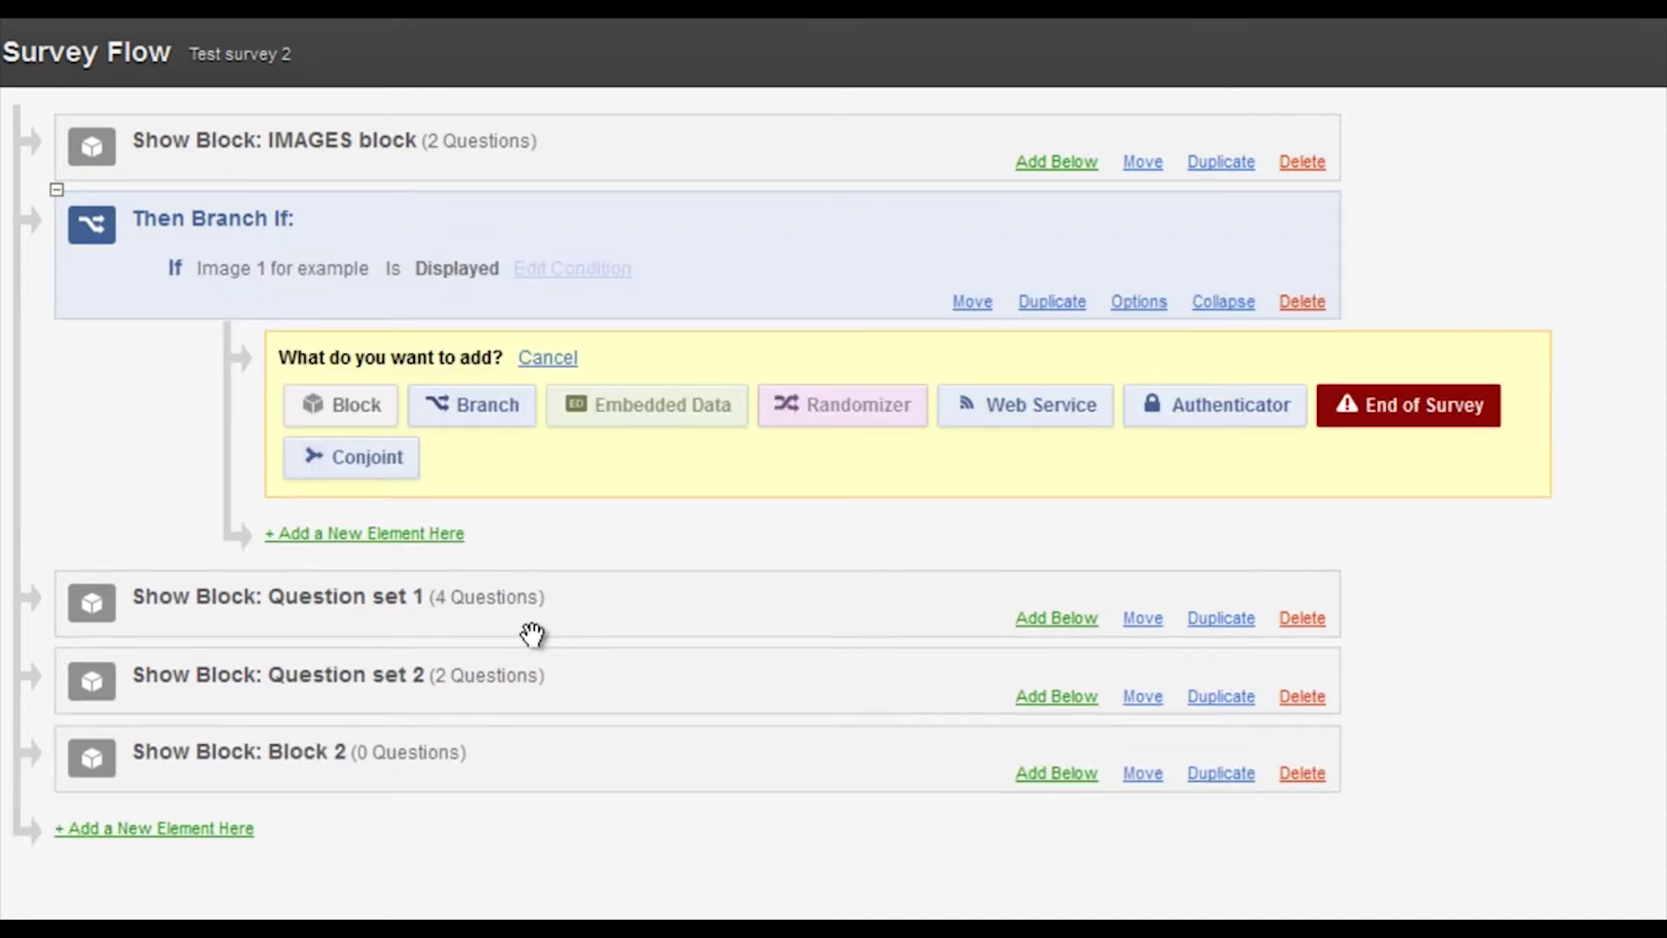
{"action": "left_click", "coordinate": [356, 415]}
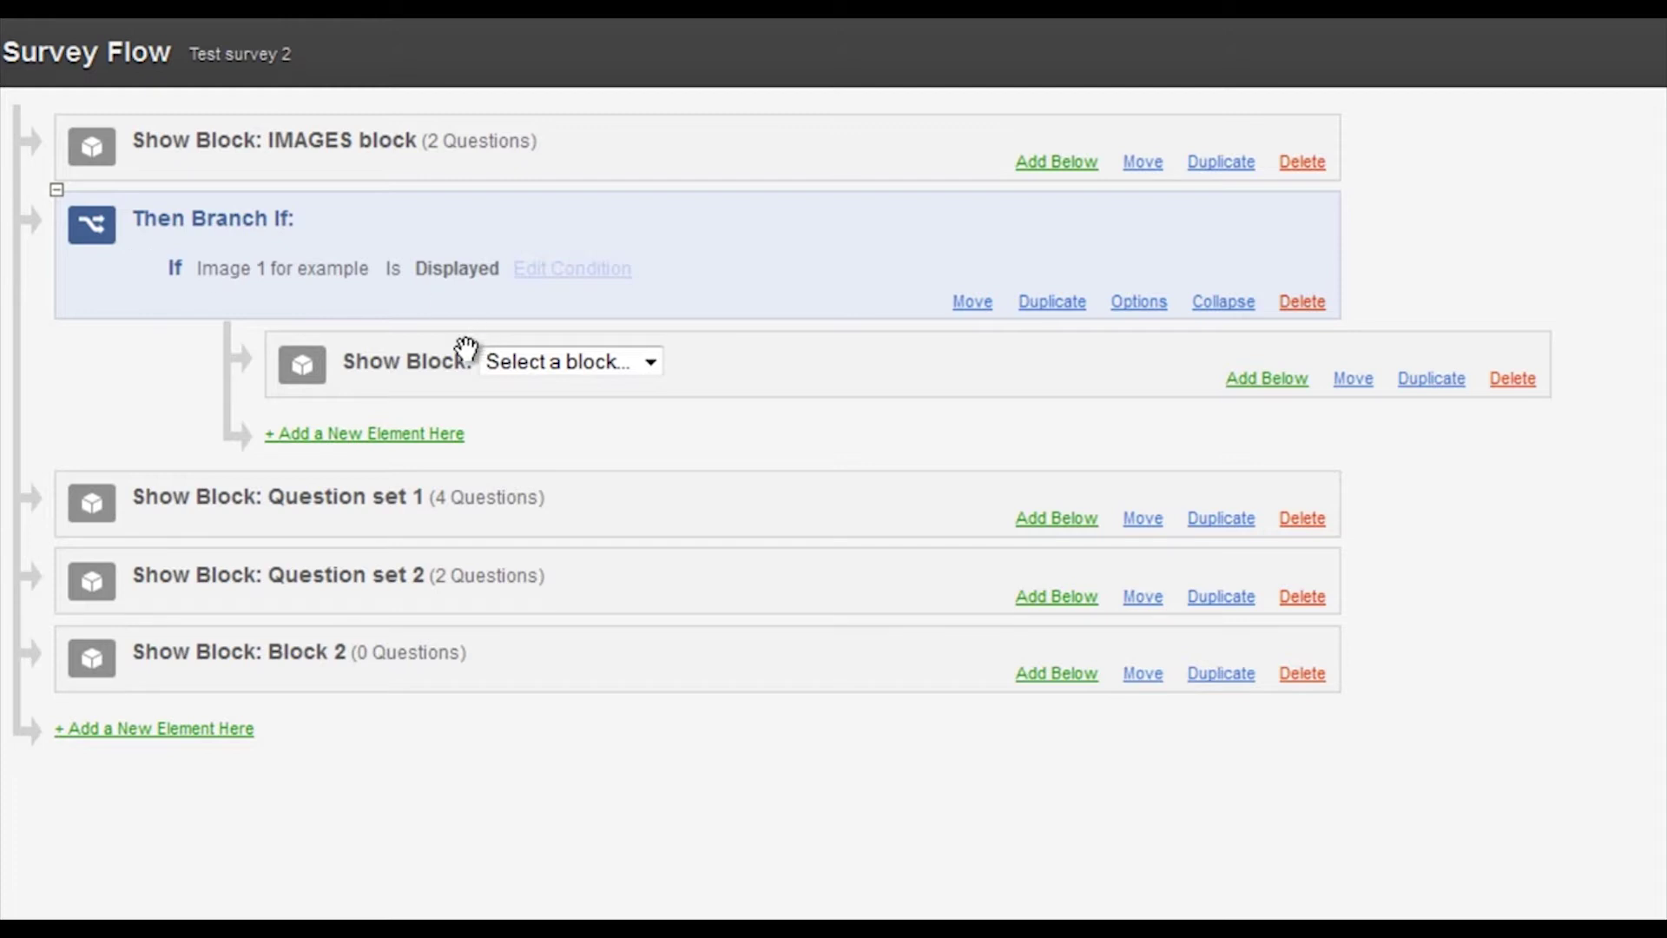
{"action": "left_click", "coordinate": [620, 362]}
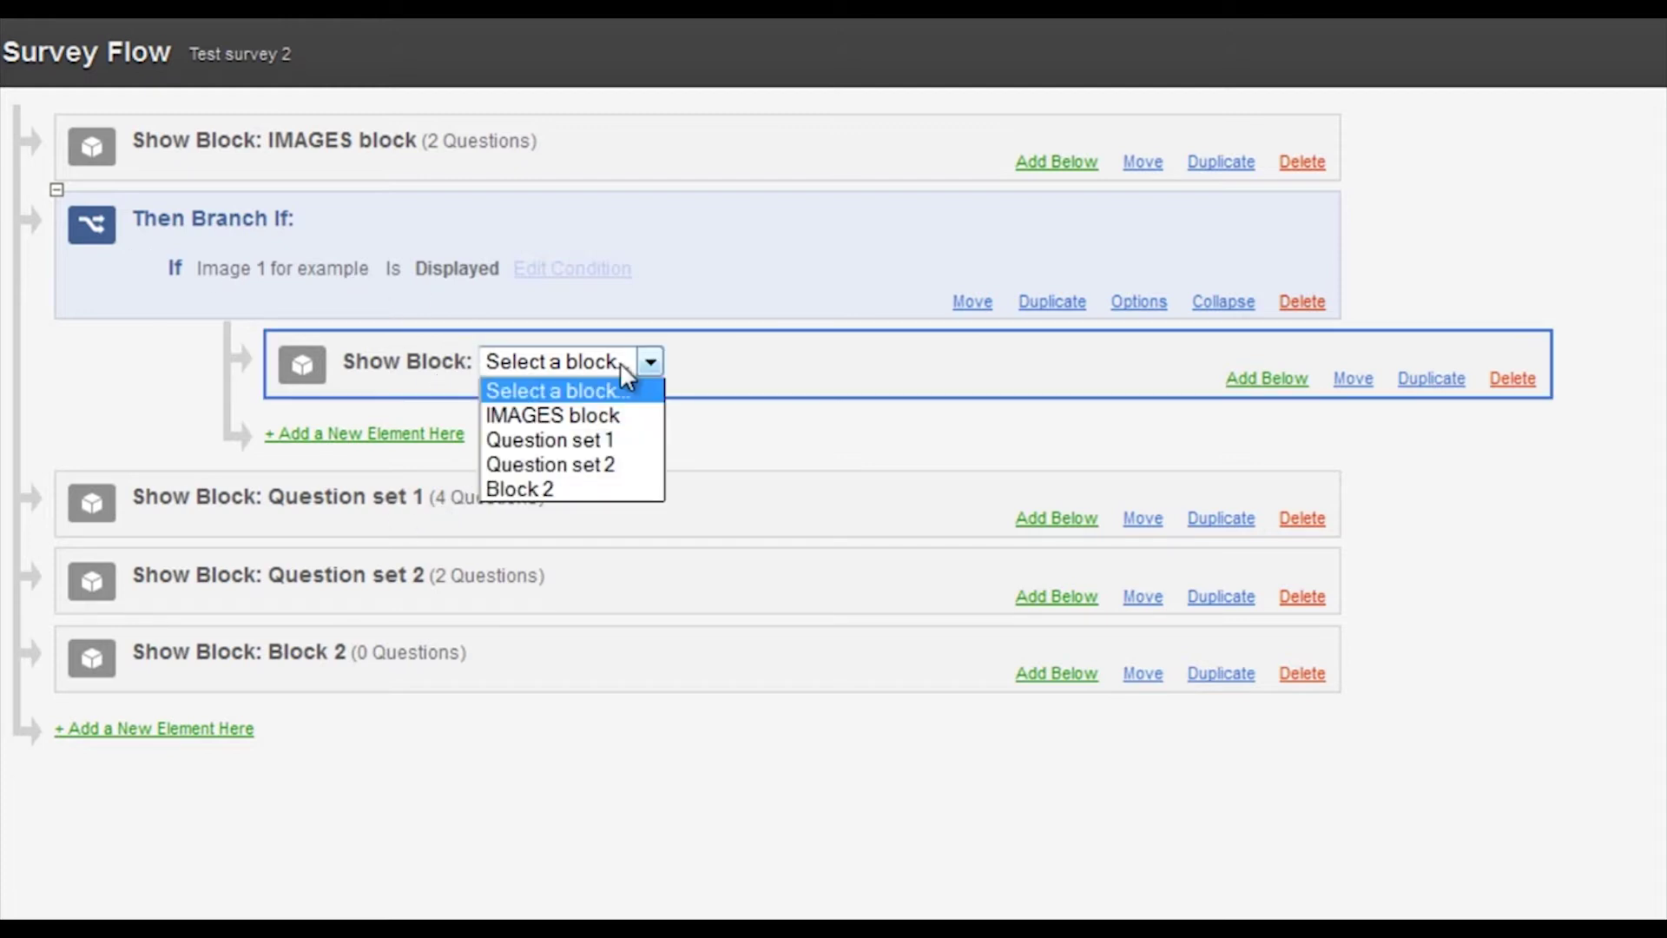
{"action": "left_click", "coordinate": [603, 439]}
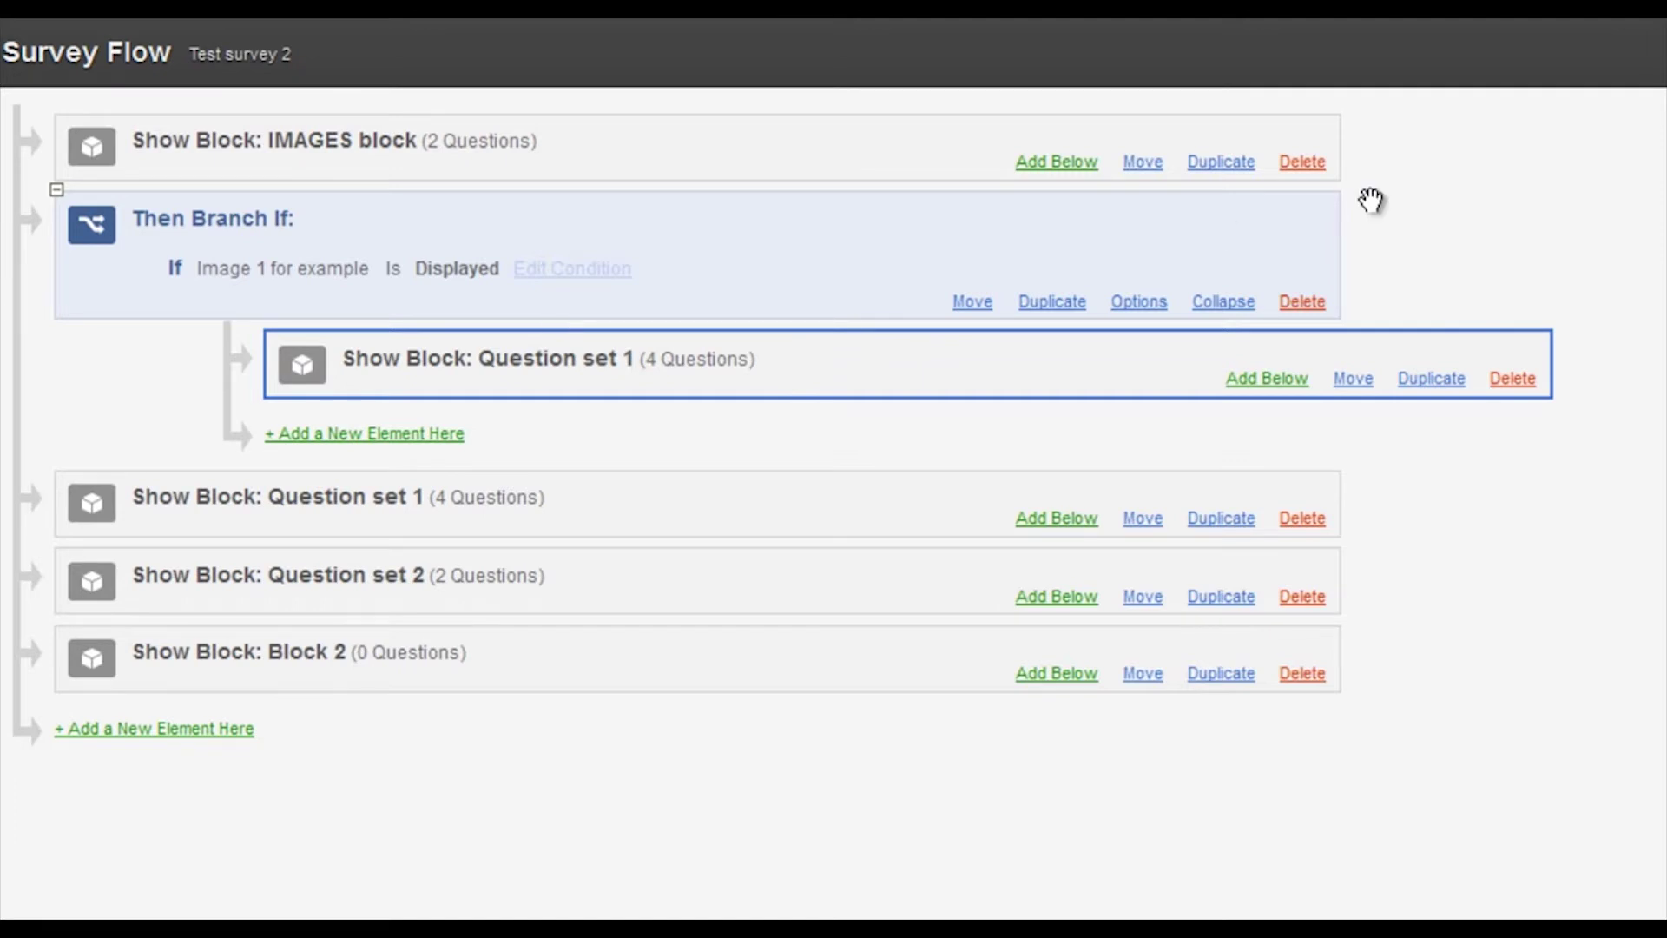
Add another branch below the IMAGES block, conditioned on Image 2 being displayed.
{"action": "left_click", "coordinate": [1058, 165]}
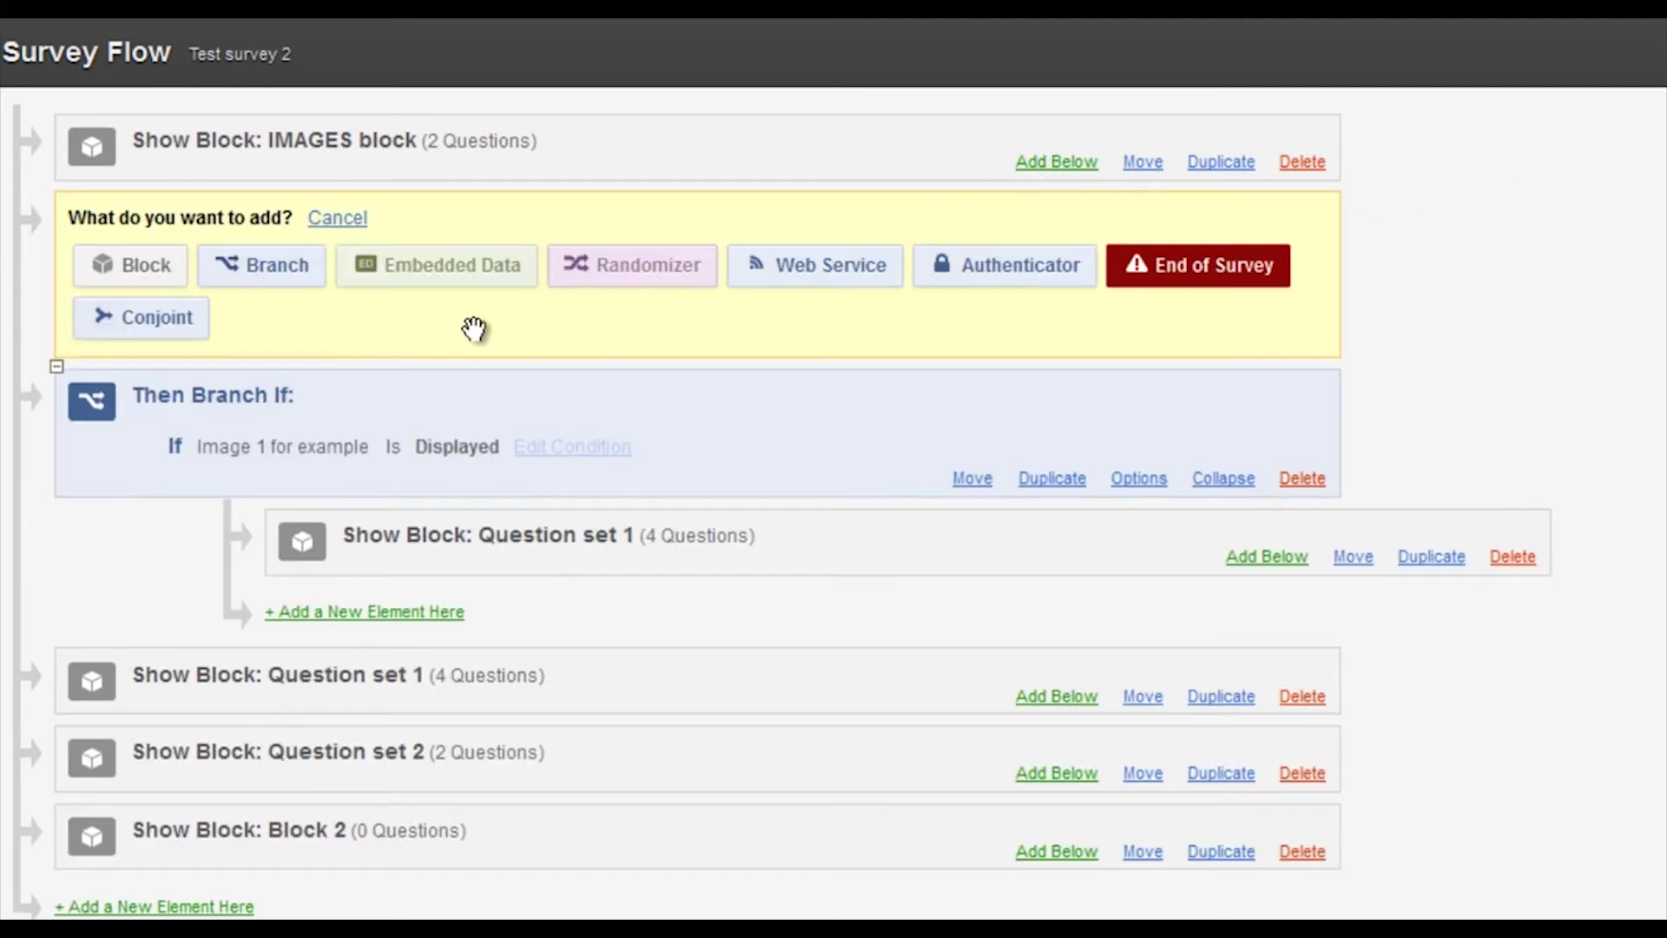
{"action": "left_click", "coordinate": [276, 267]}
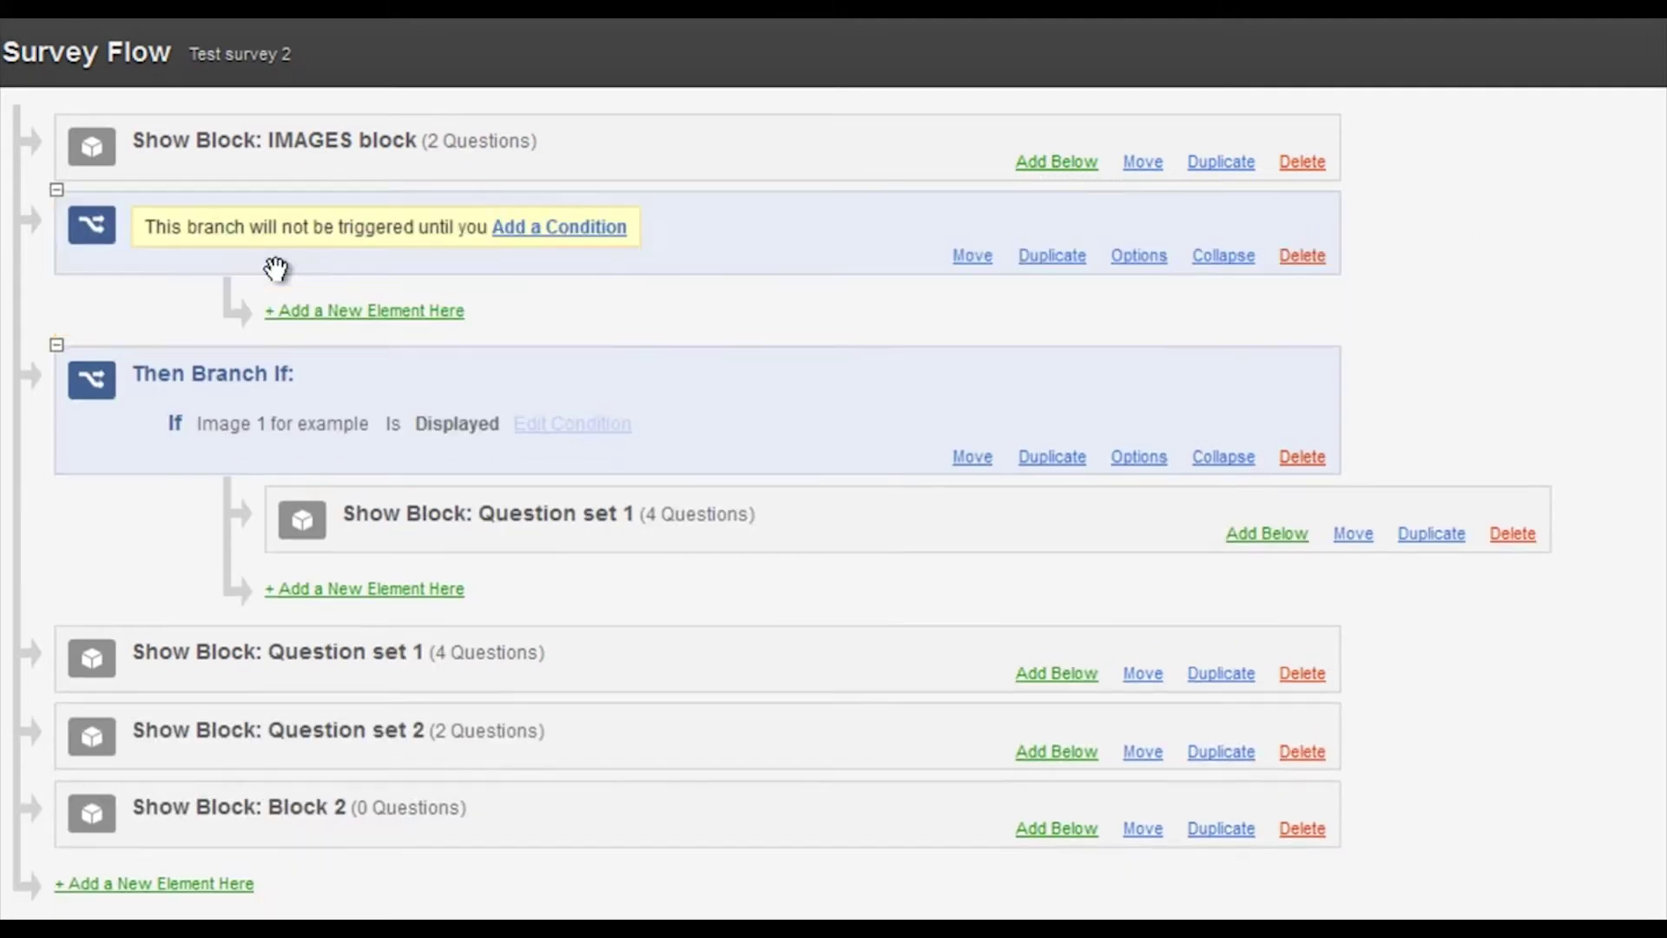
{"action": "left_click", "coordinate": [560, 230]}
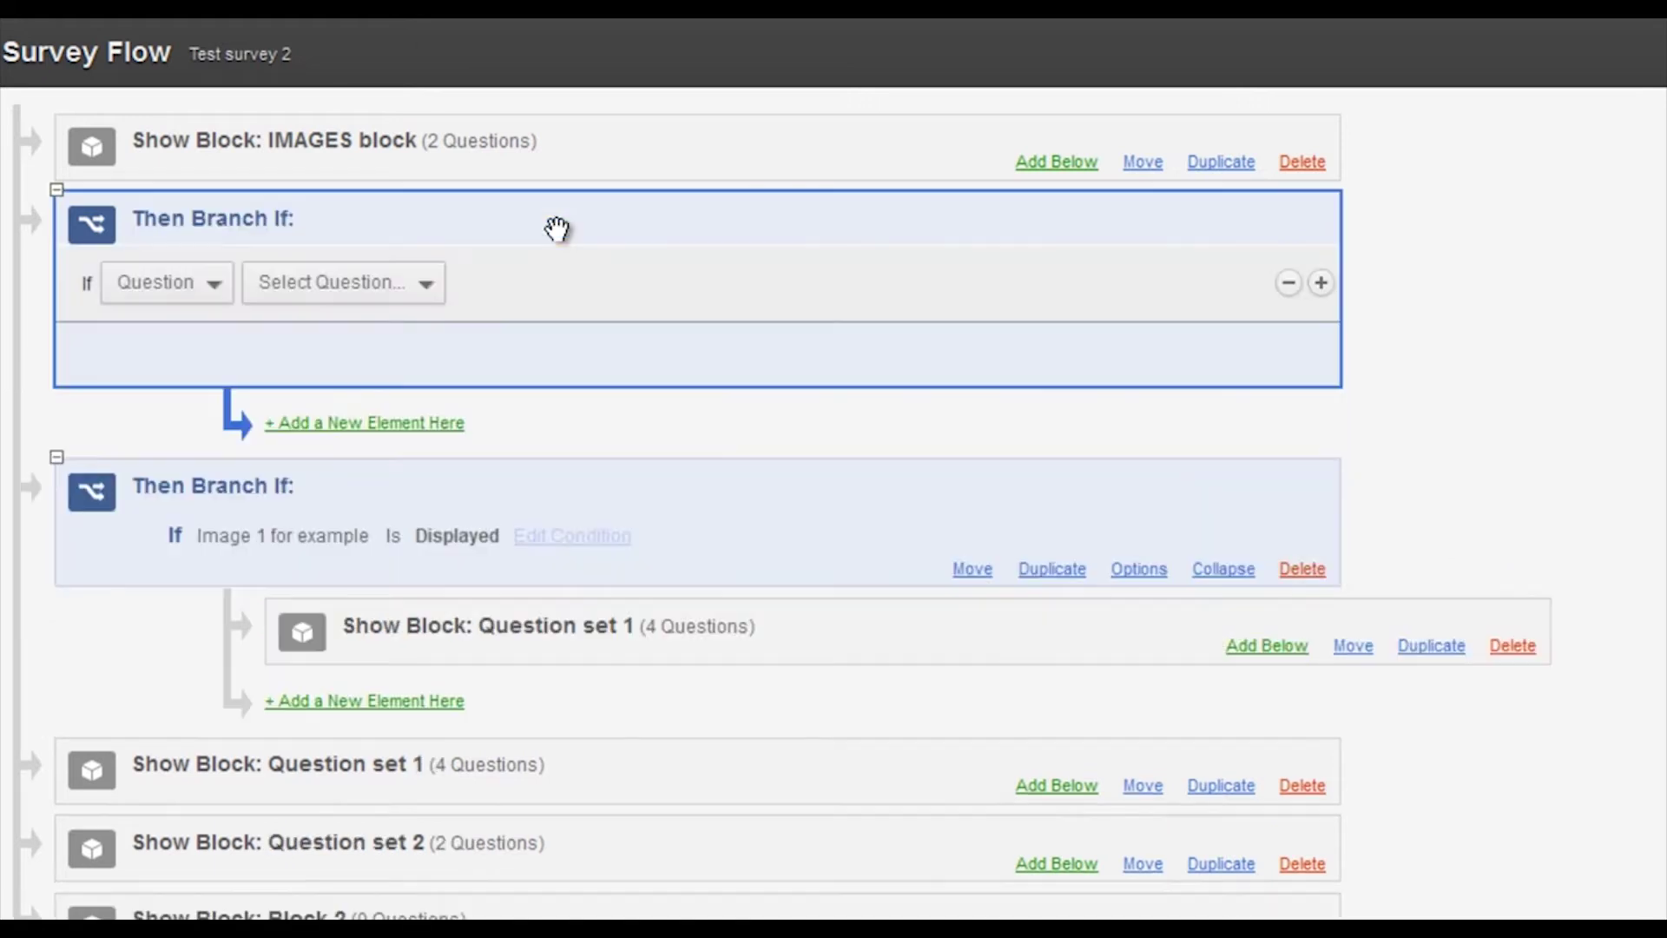
{"action": "left_click", "coordinate": [392, 295]}
{"action": "left_click", "coordinate": [453, 473]}
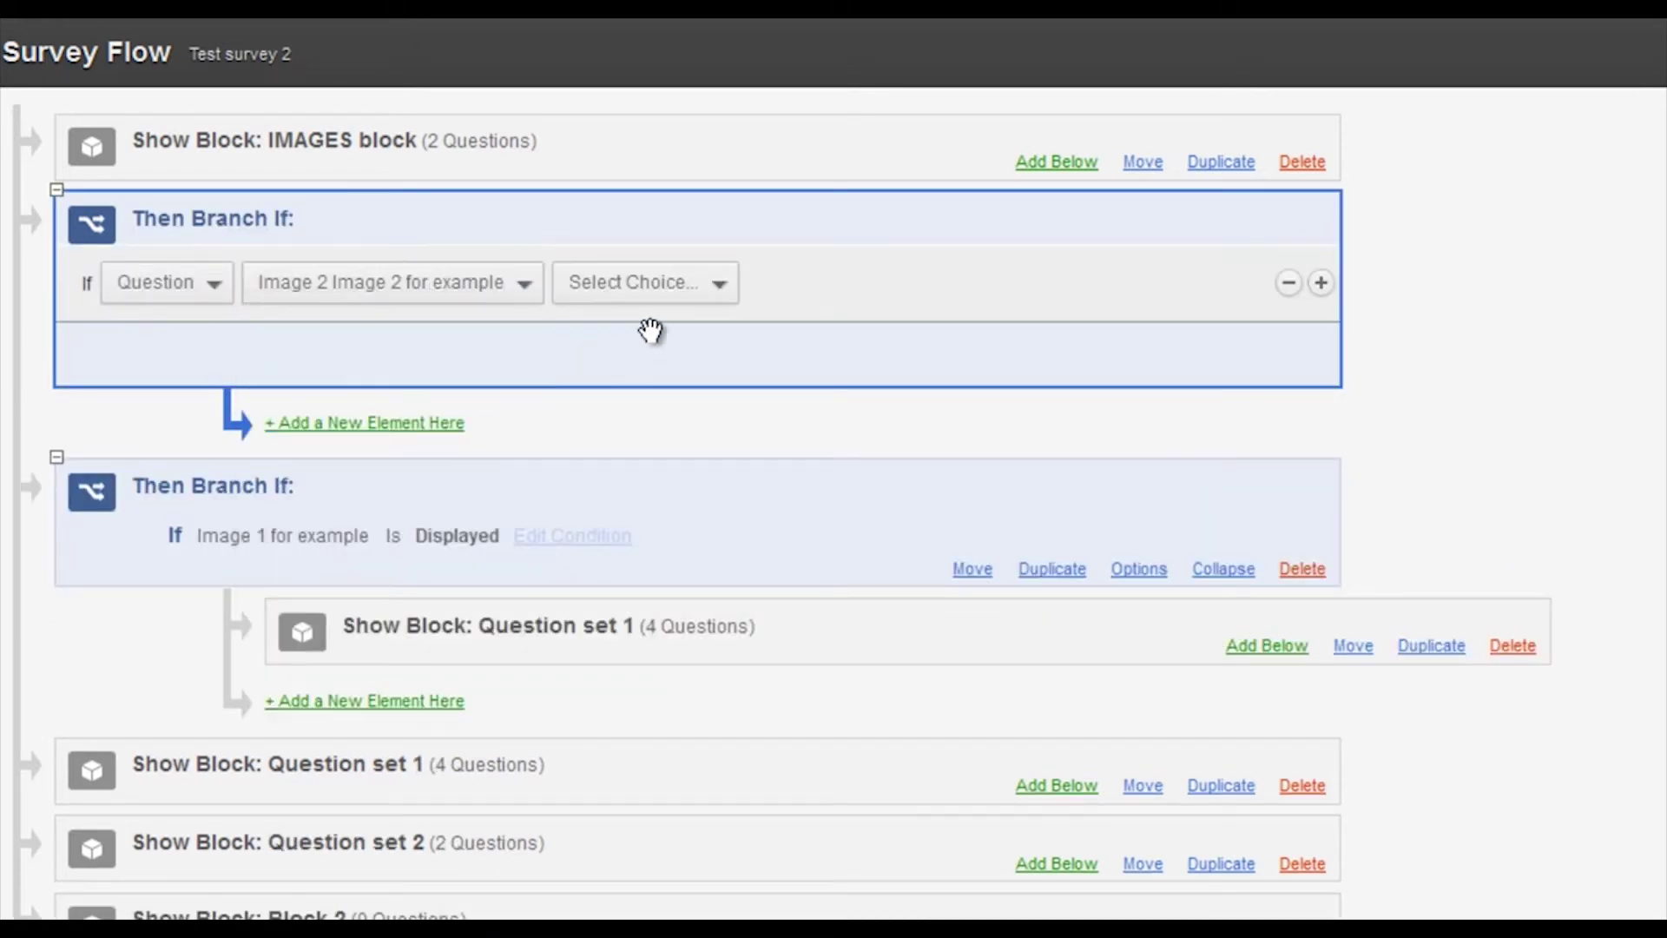
{"action": "left_click", "coordinate": [687, 296]}
{"action": "left_click", "coordinate": [689, 432]}
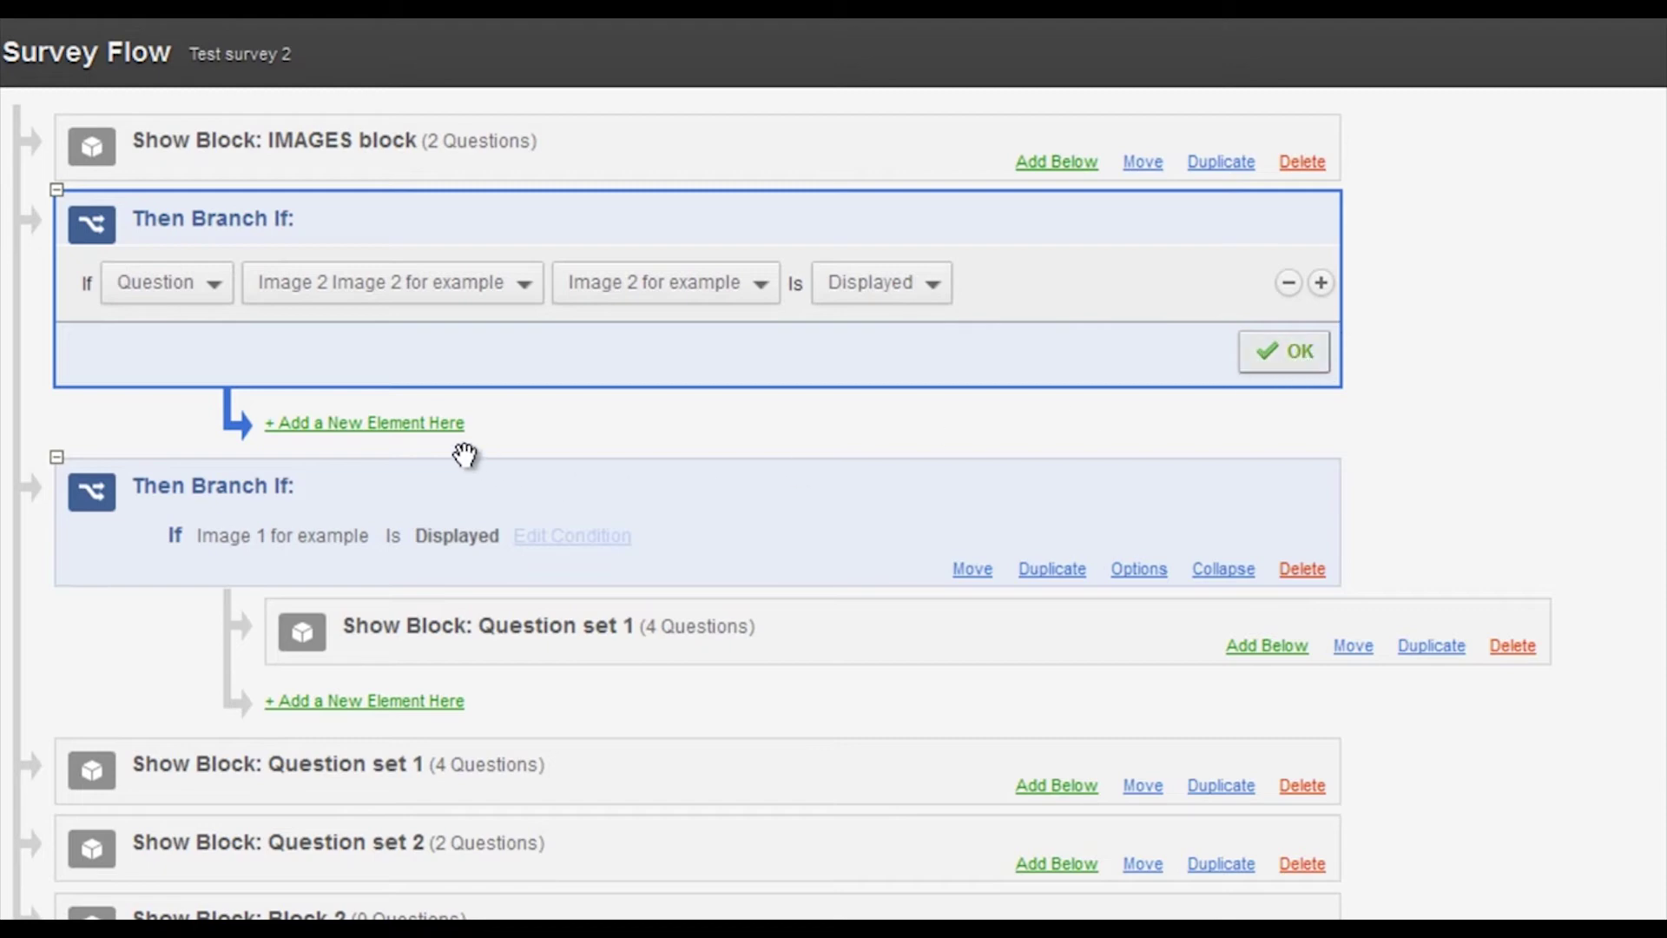
Add a Block element inside the Image 2 branch that shows Question set 2.
{"action": "left_click", "coordinate": [391, 423]}
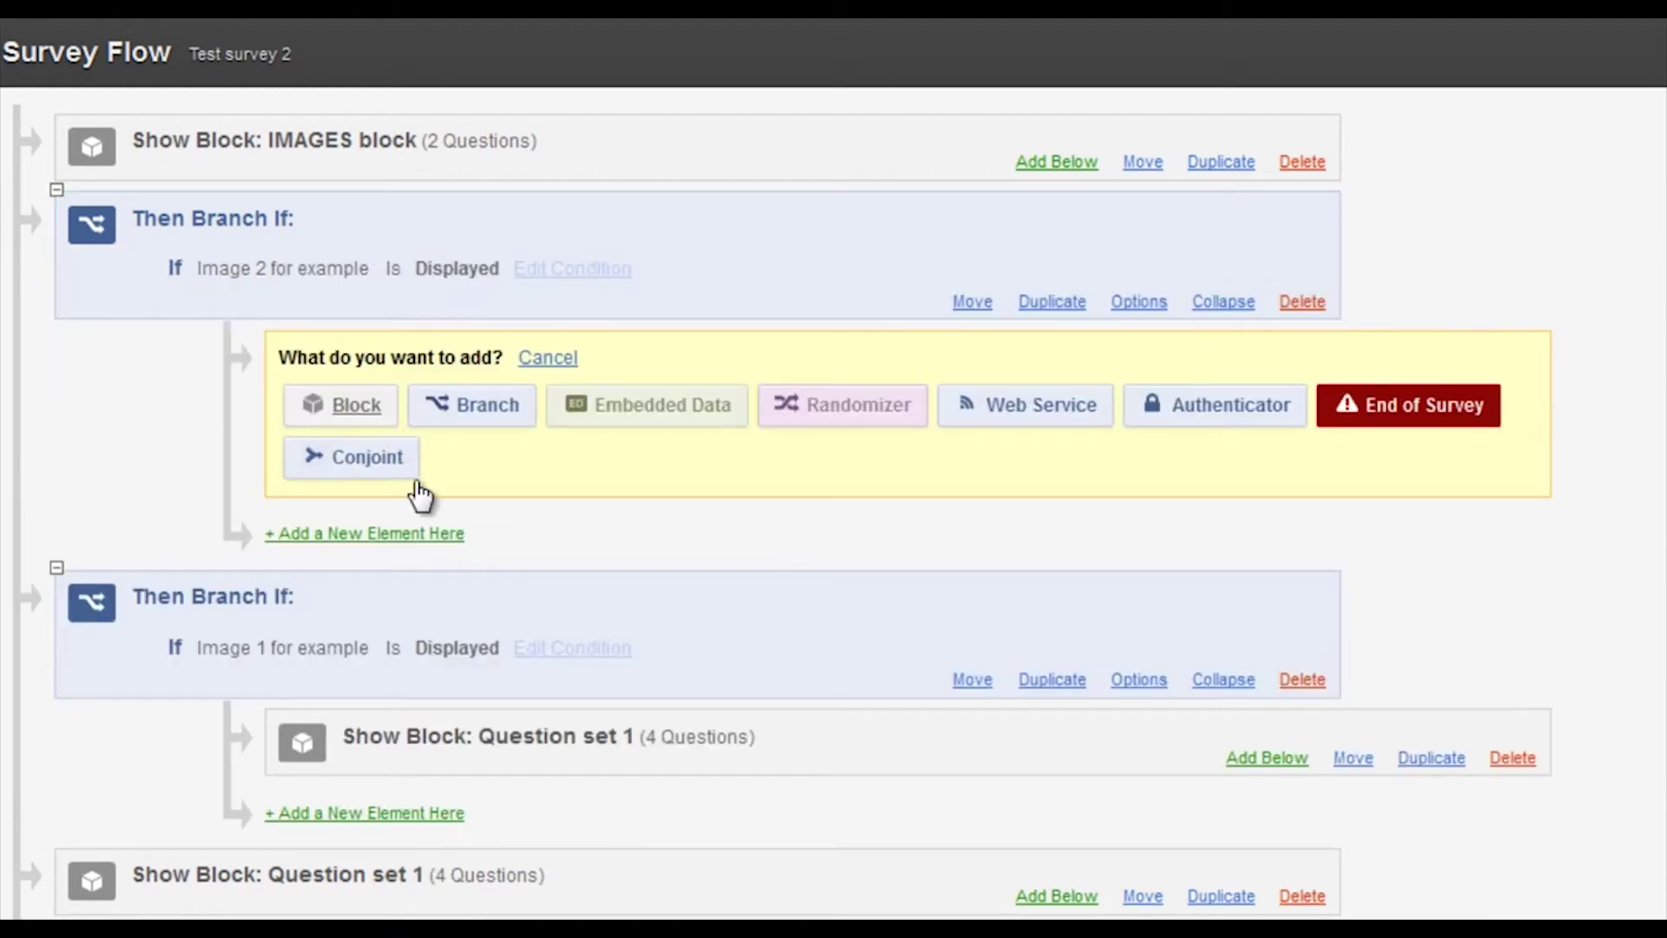
{"action": "left_click", "coordinate": [356, 410]}
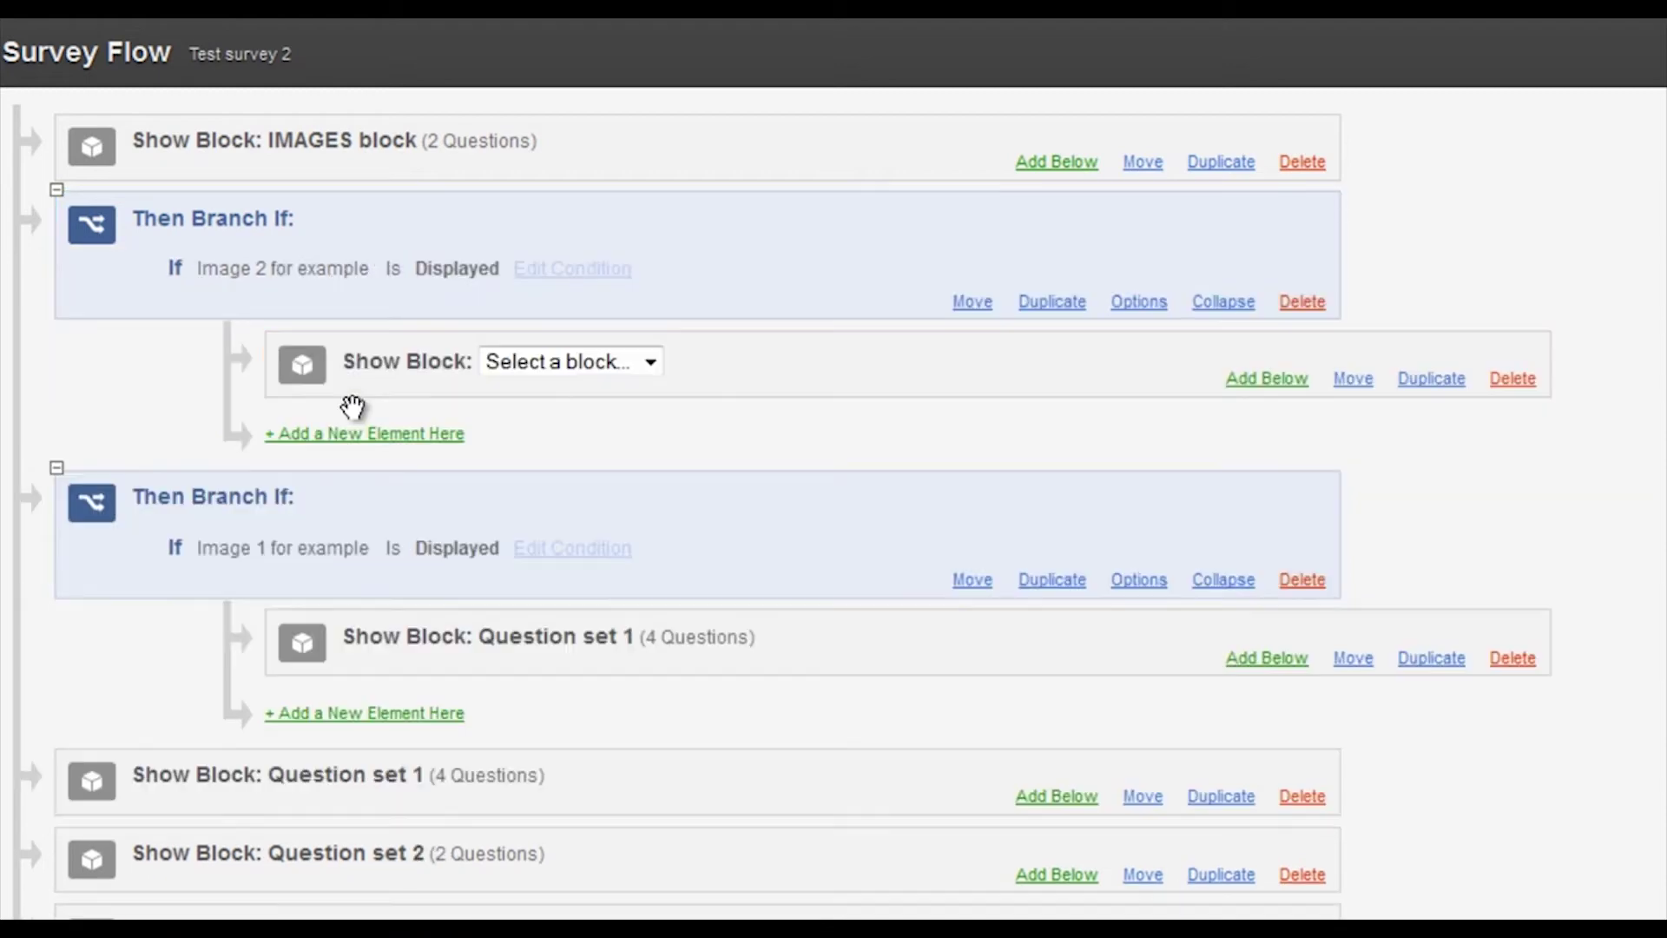
{"action": "left_click", "coordinate": [573, 363]}
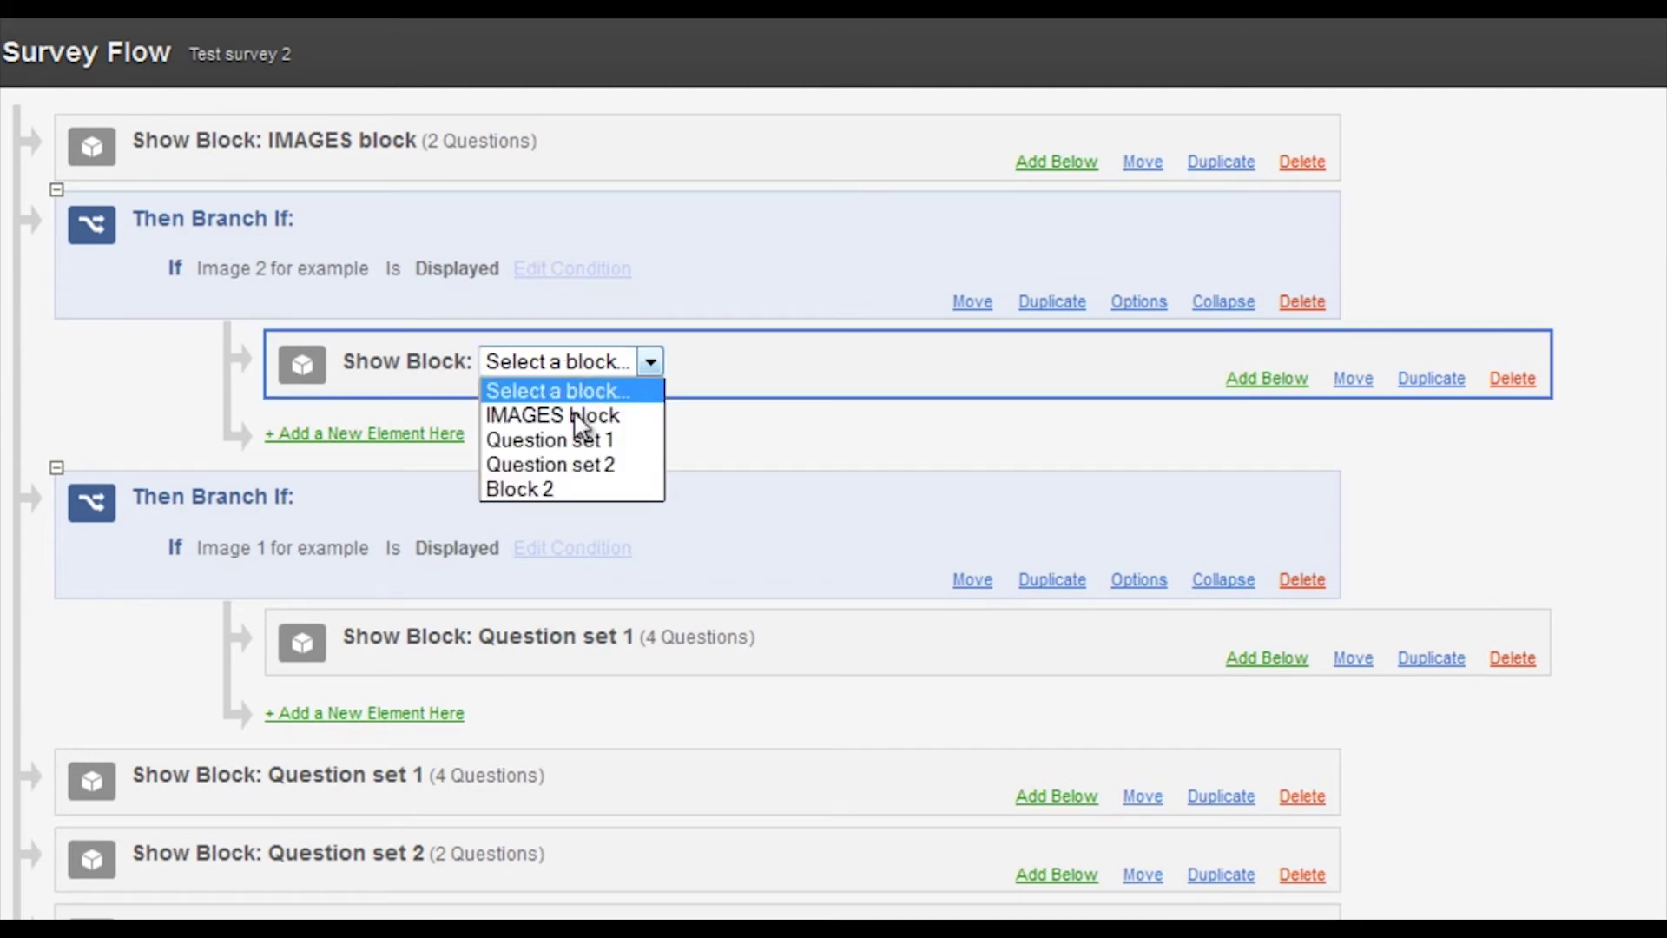
{"action": "left_click", "coordinate": [581, 465]}
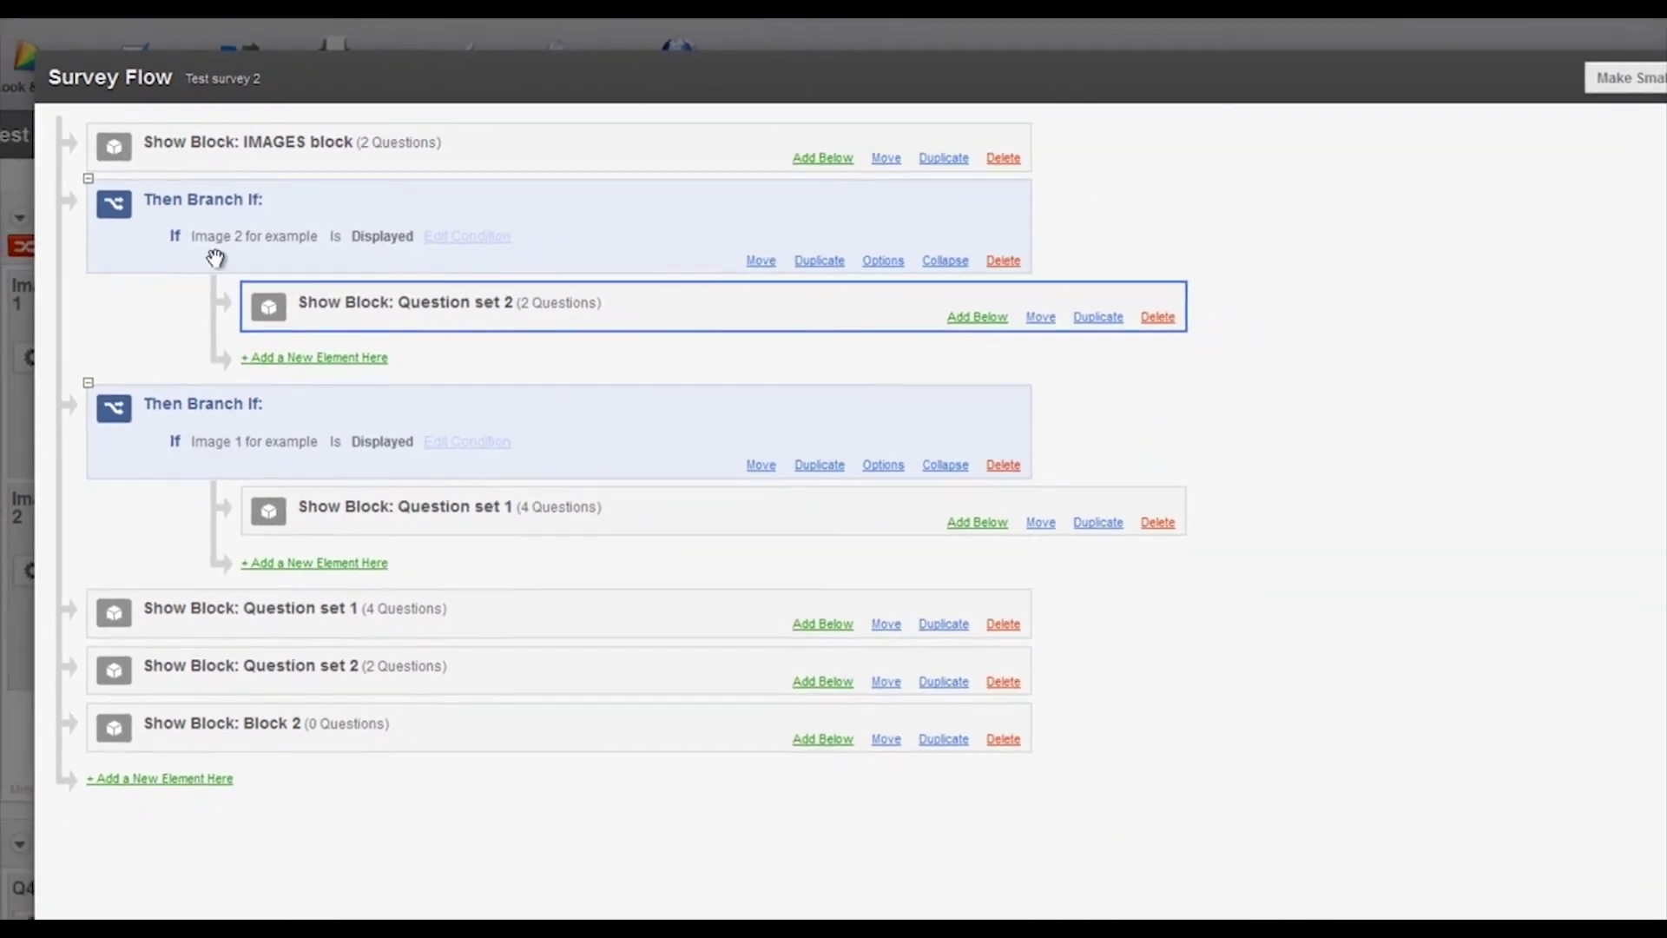
Save the survey flow and preview the survey, advancing past the displayed image pages.
{"action": "left_click", "coordinate": [1577, 879]}
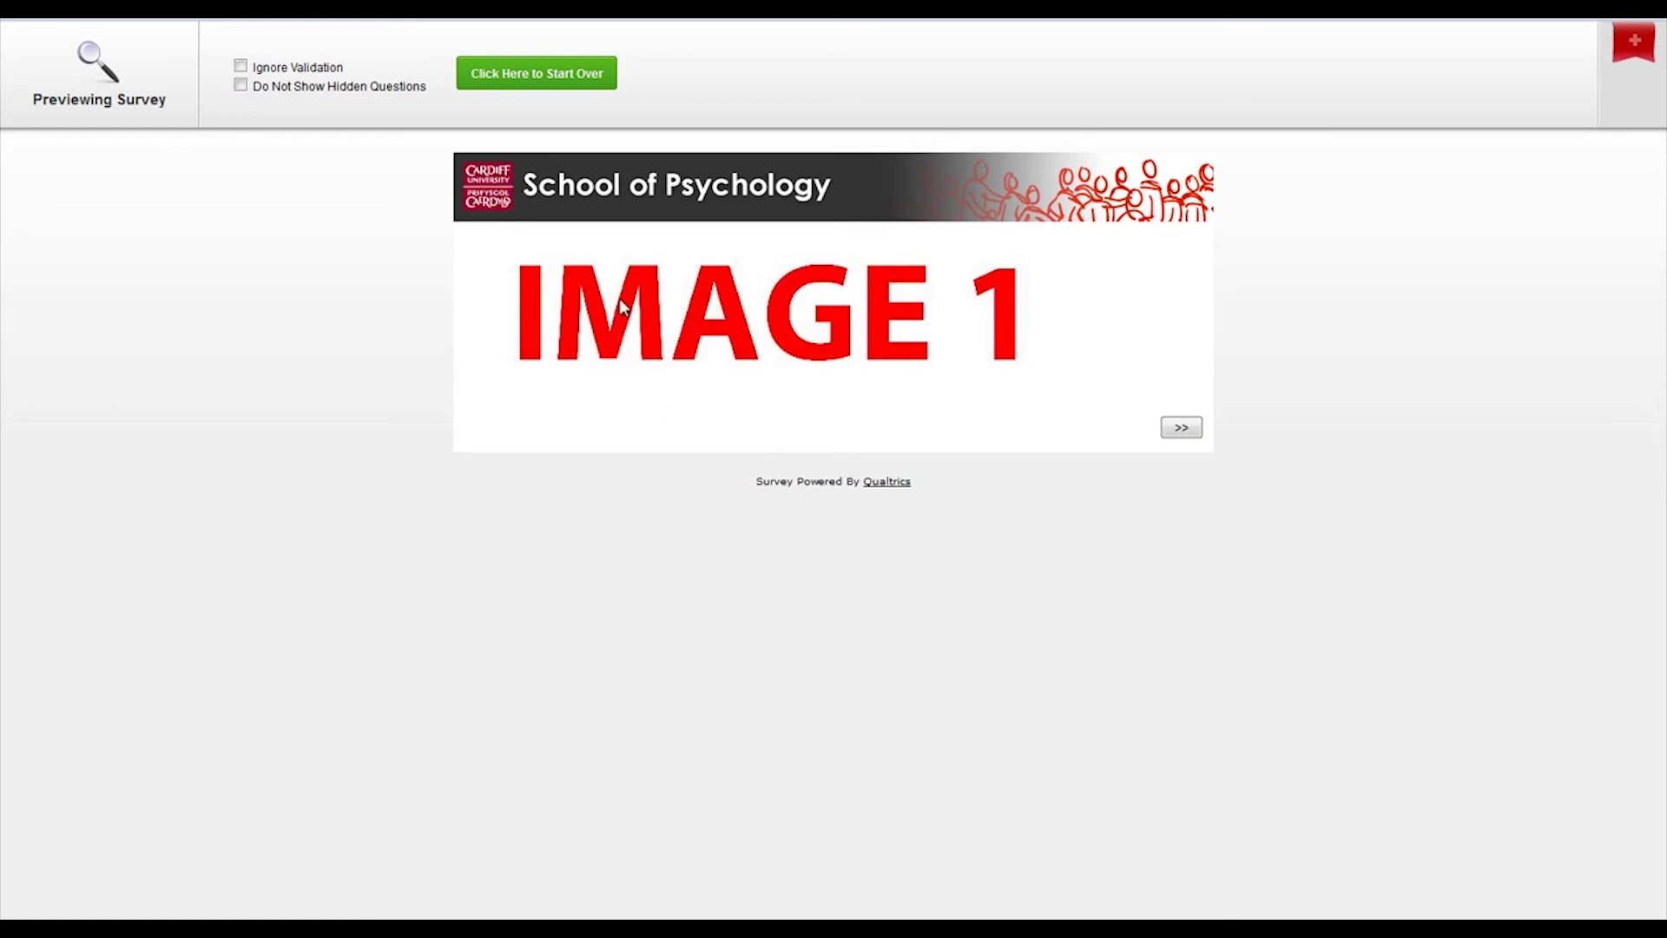
{"action": "left_click", "coordinate": [1186, 430]}
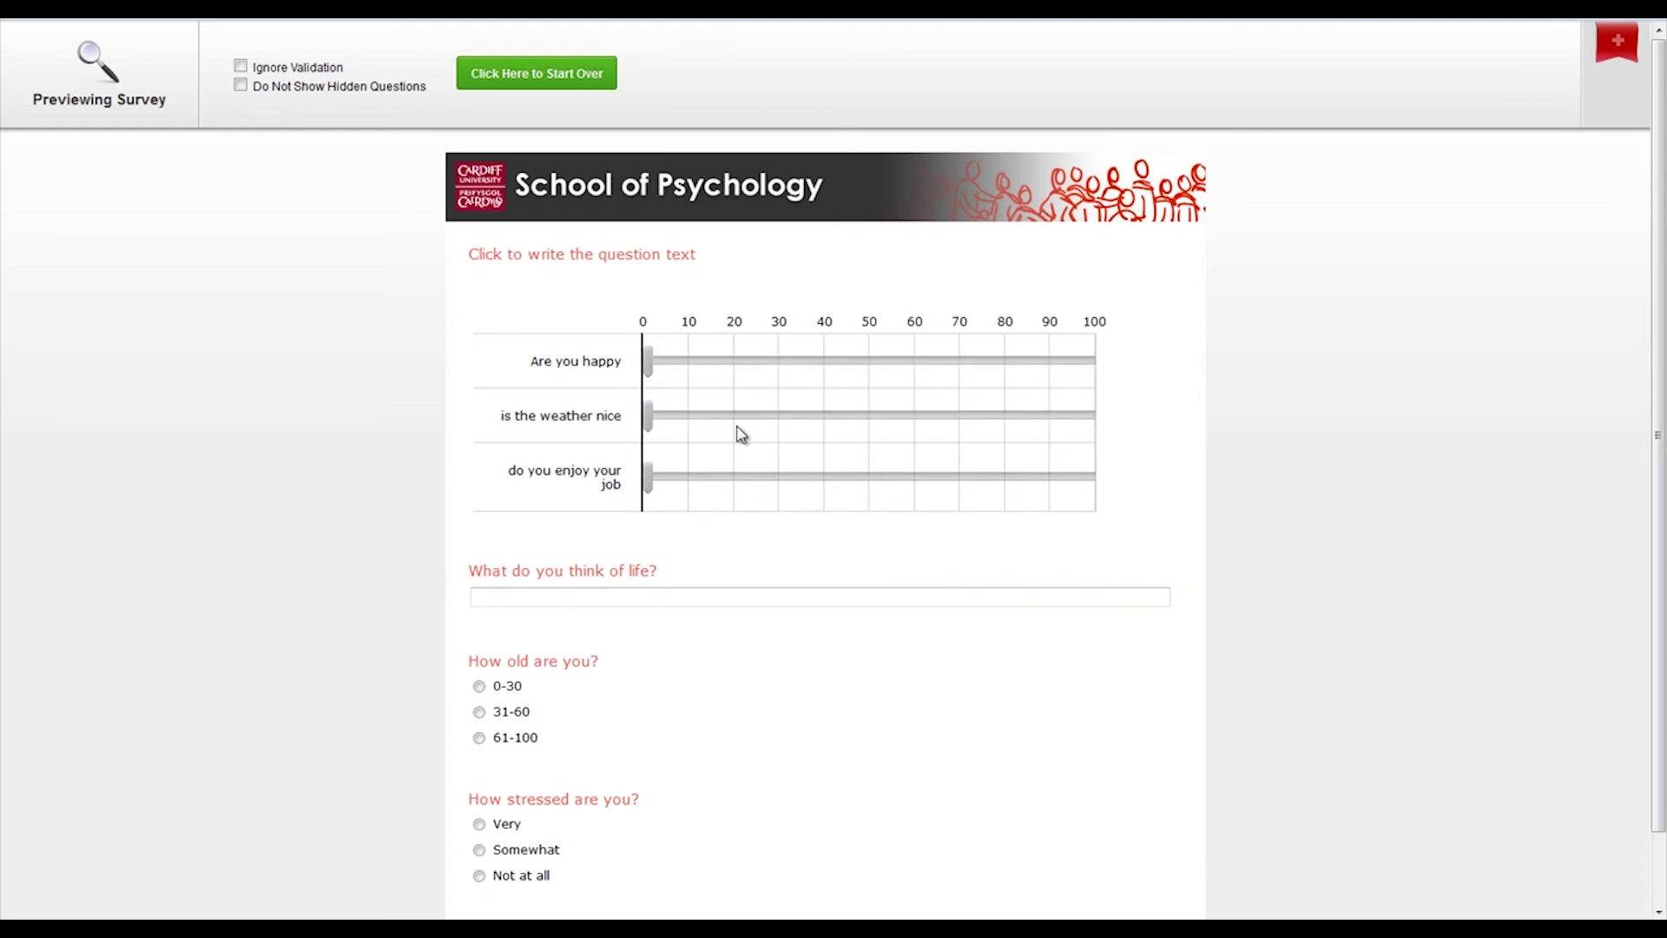
{"action": "scroll", "coordinate": [871, 532], "scroll_direction": "down", "scroll_amount": 1}
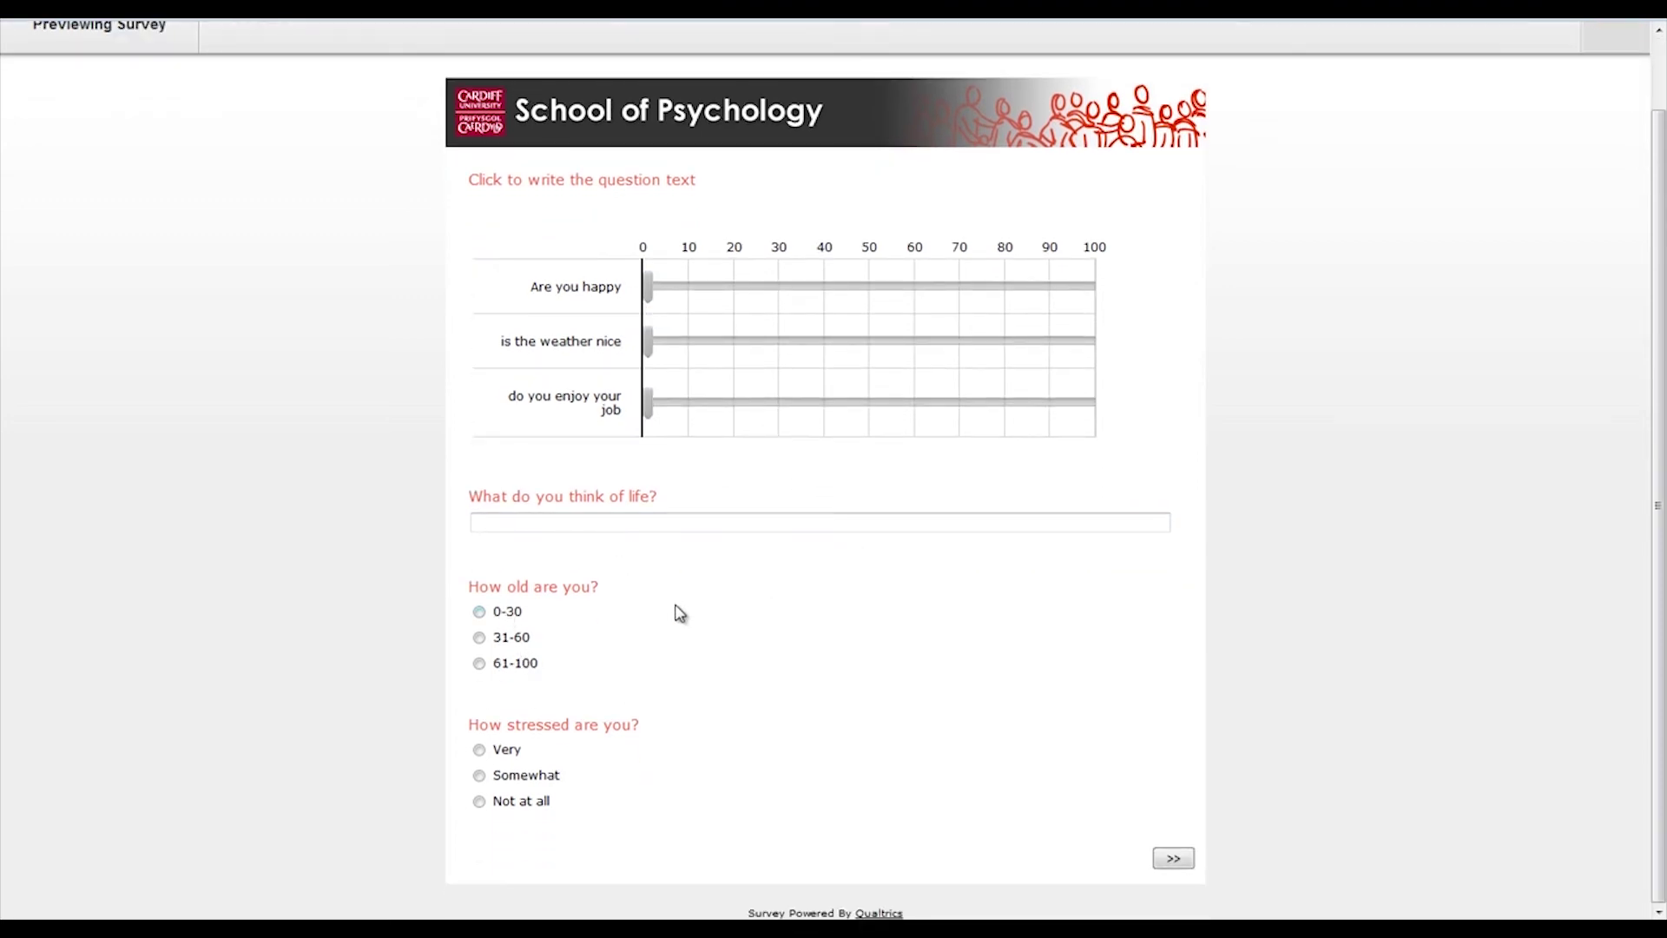
{"action": "scroll", "coordinate": [679, 613], "scroll_direction": "up", "scroll_amount": 1}
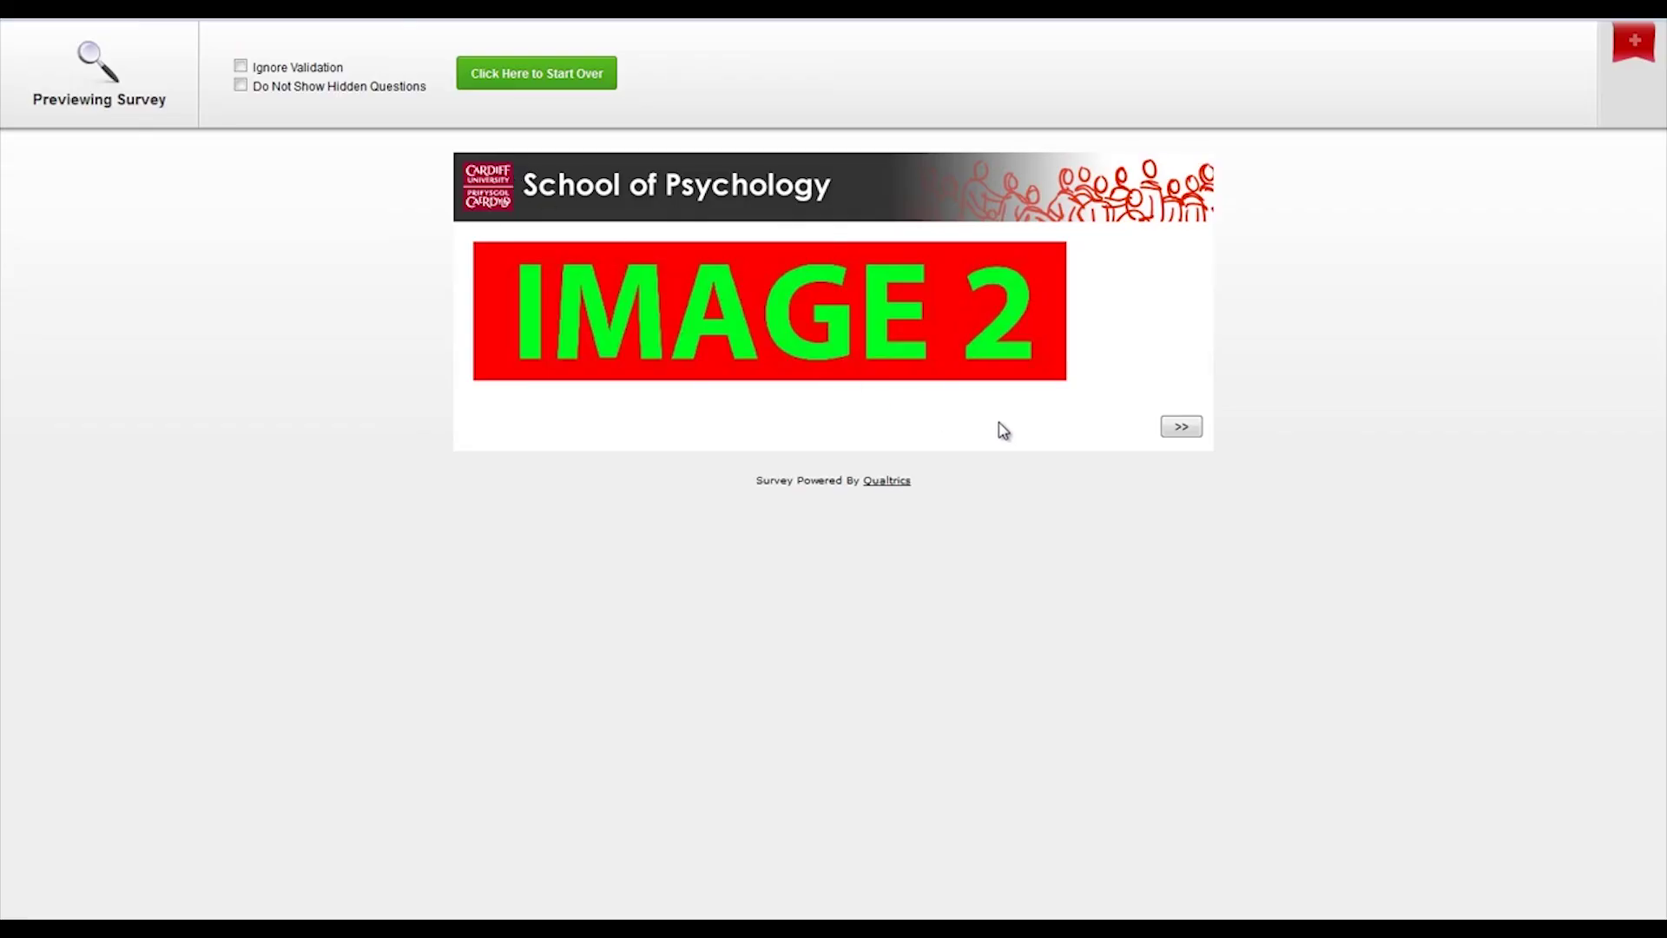
{"action": "left_click", "coordinate": [1182, 428]}
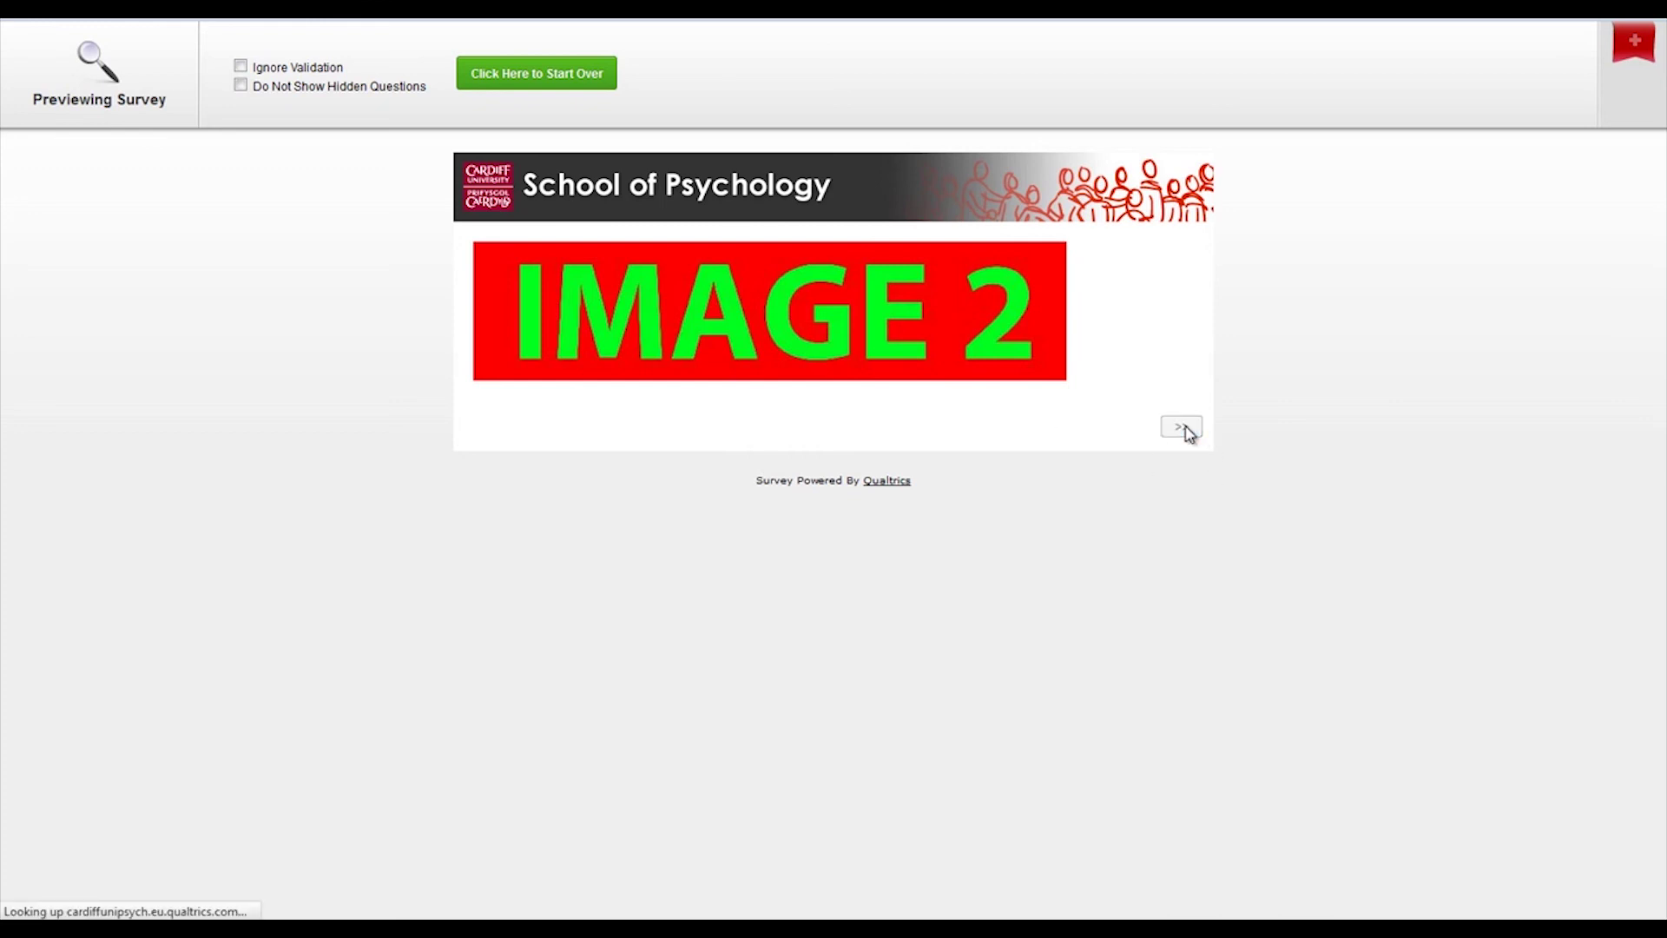